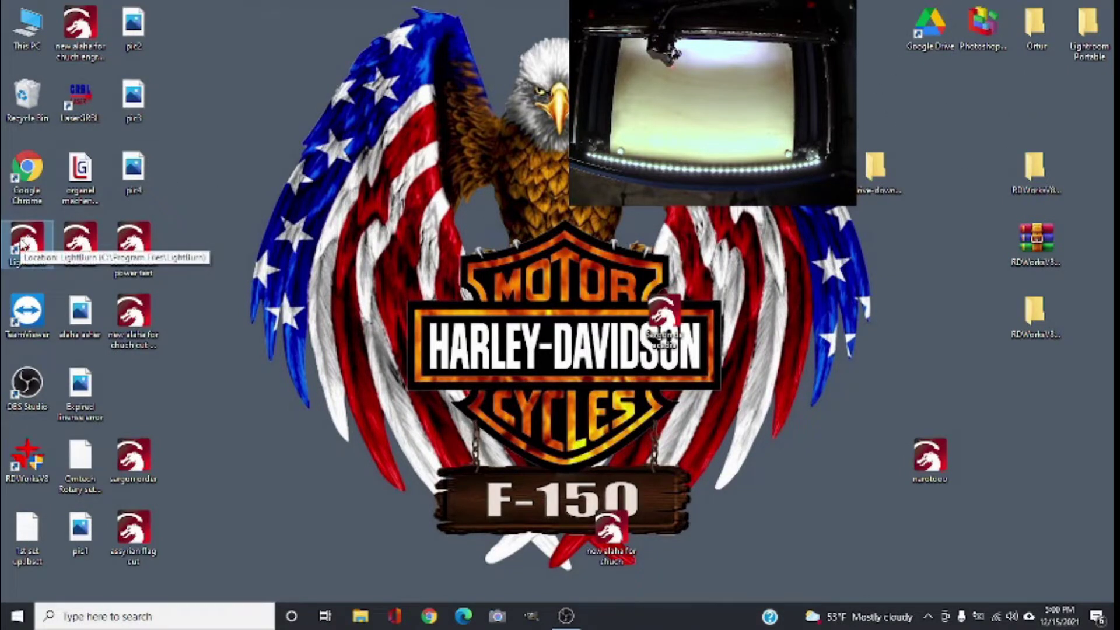
Step: Launch LightBurn and bring up the Open Project dialog from the File menu
double_click(23, 240)
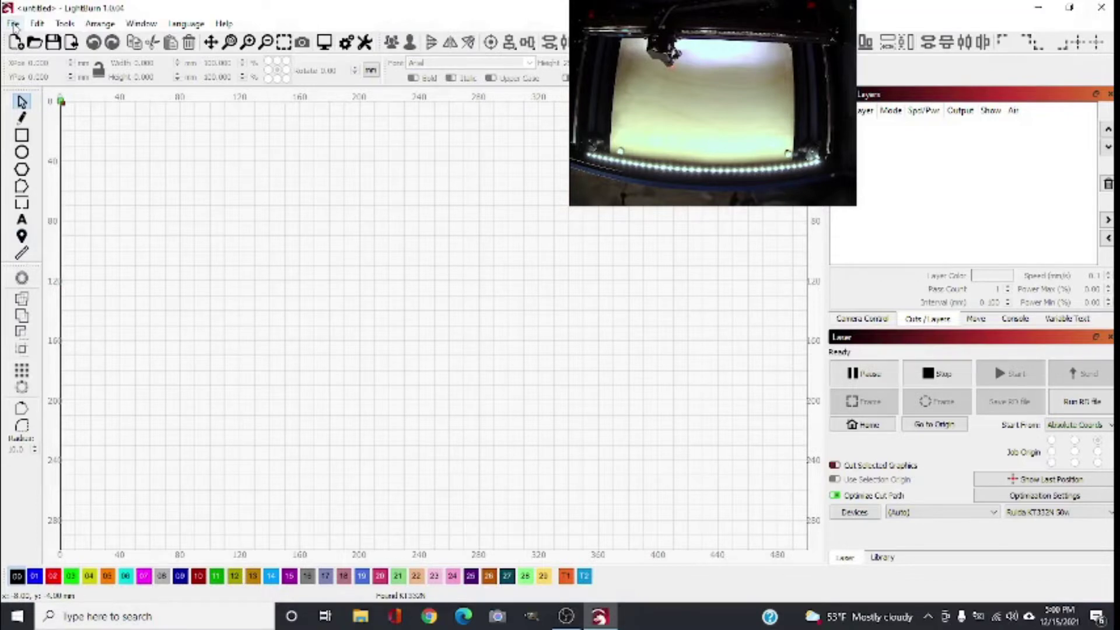
click(12, 24)
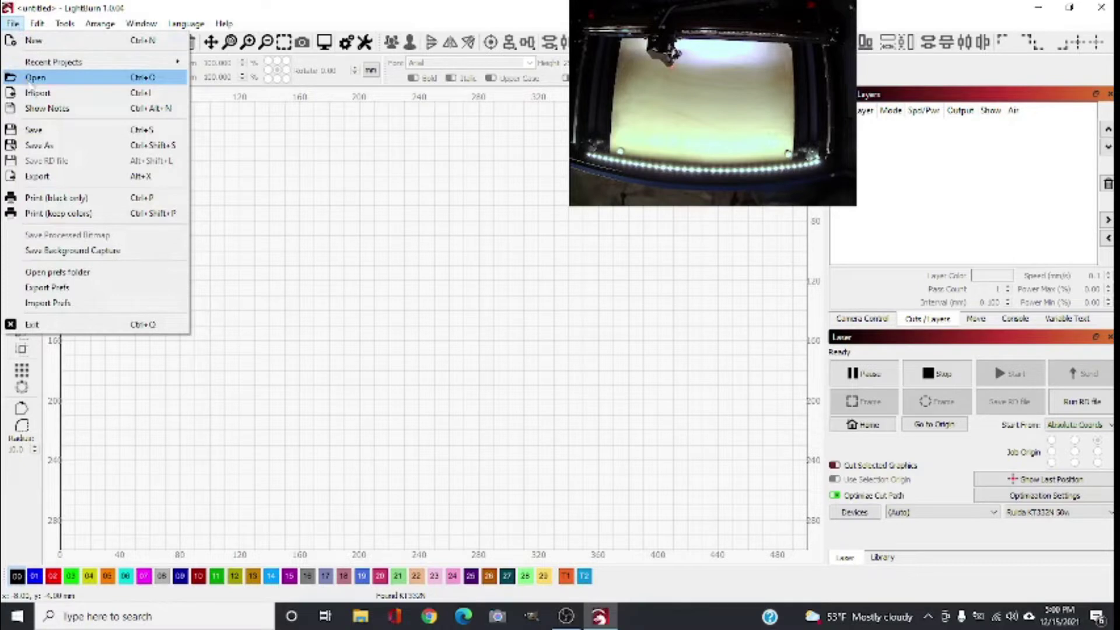
click(32, 82)
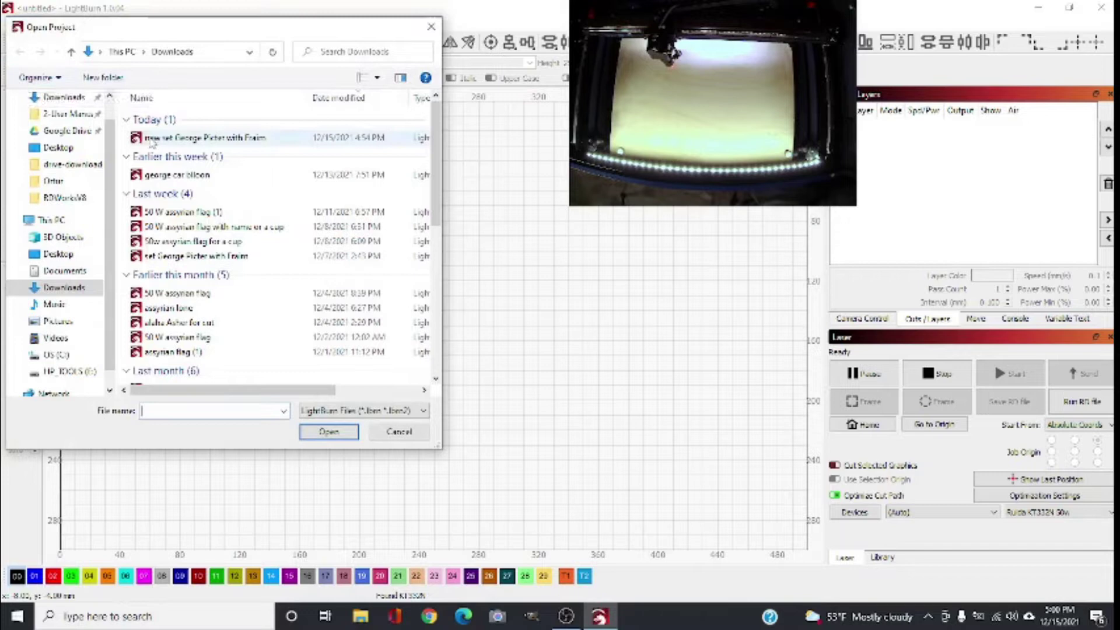
Step: Open the 'new set George Picter with Fraim' project from the Downloads folder
click(153, 140)
double_click(150, 142)
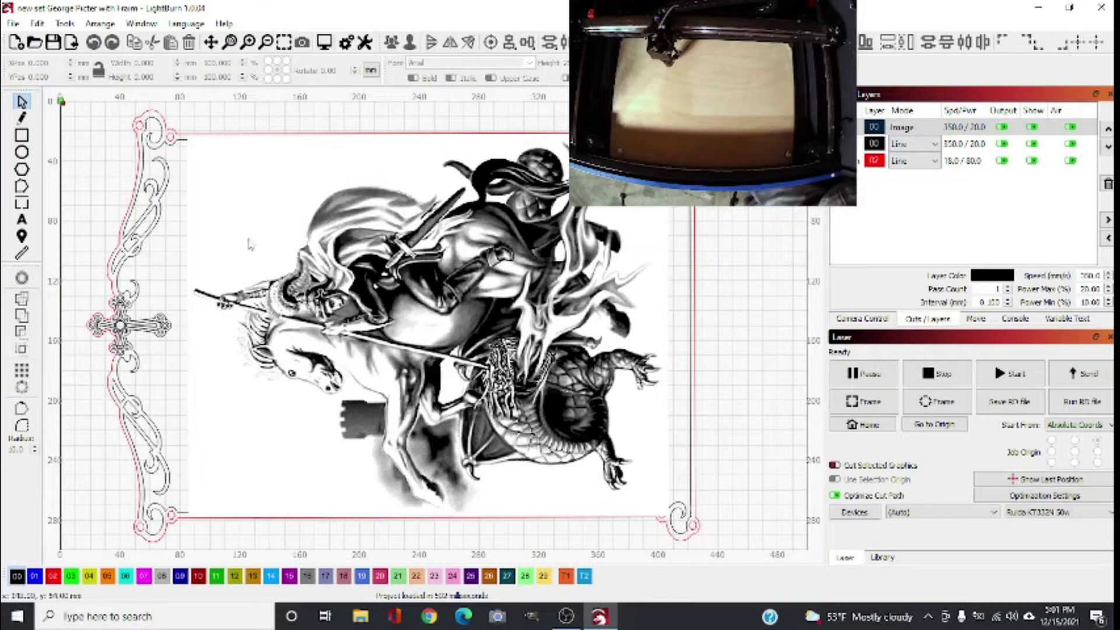
scroll(402, 236, up, 10)
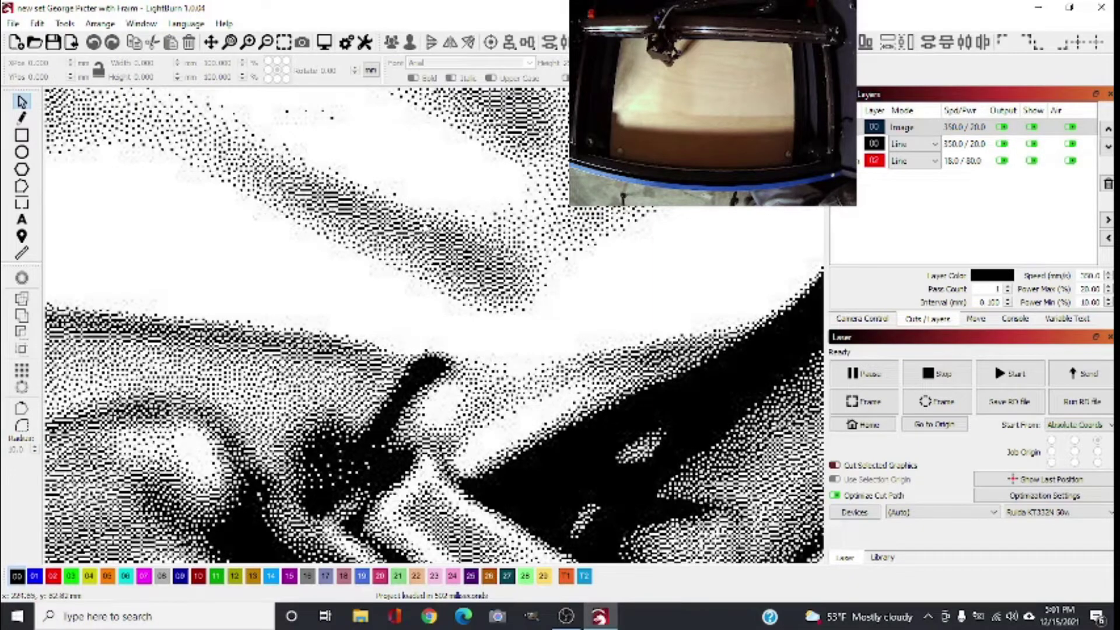
scroll(380, 374, down, 1)
scroll(368, 381, down, 1)
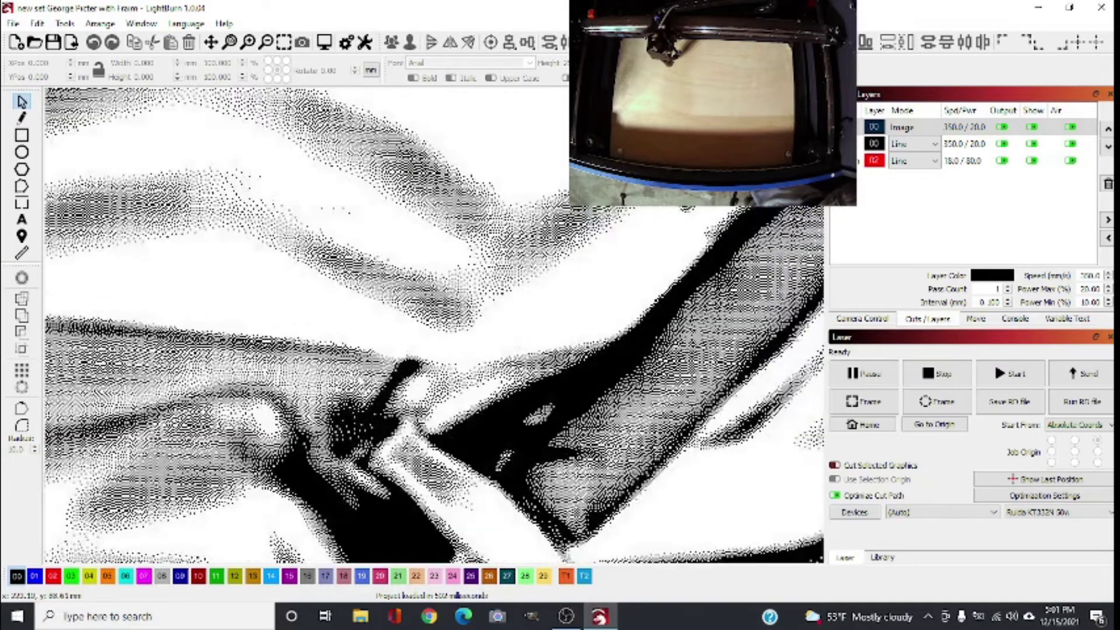
scroll(364, 376, down, 3)
scroll(368, 369, down, 5)
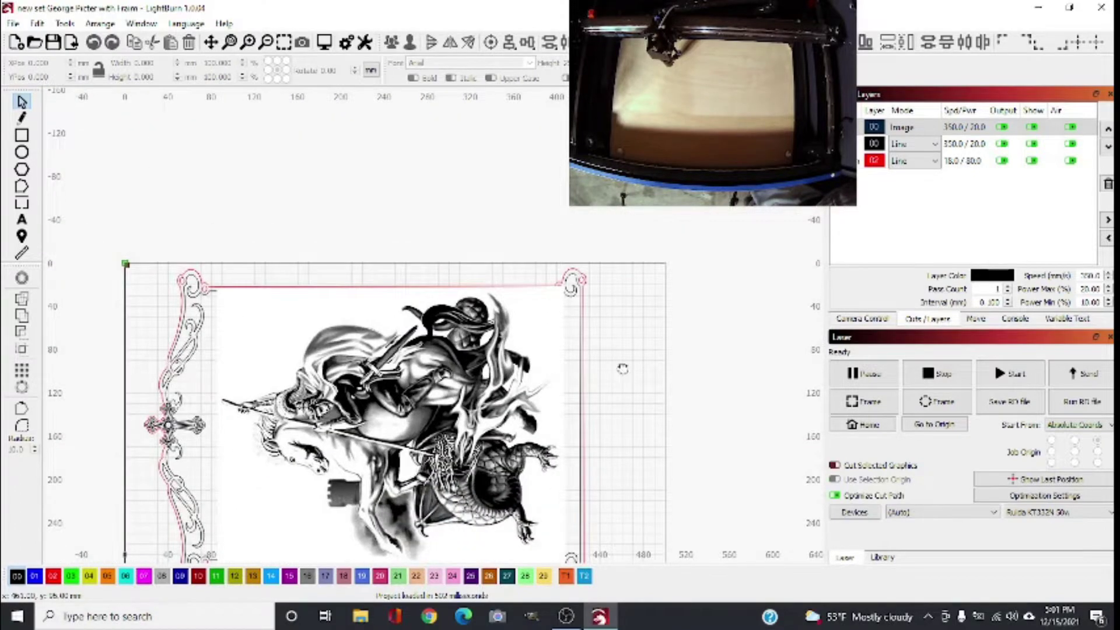
scroll(623, 369, up, 6)
scroll(435, 330, up, 5)
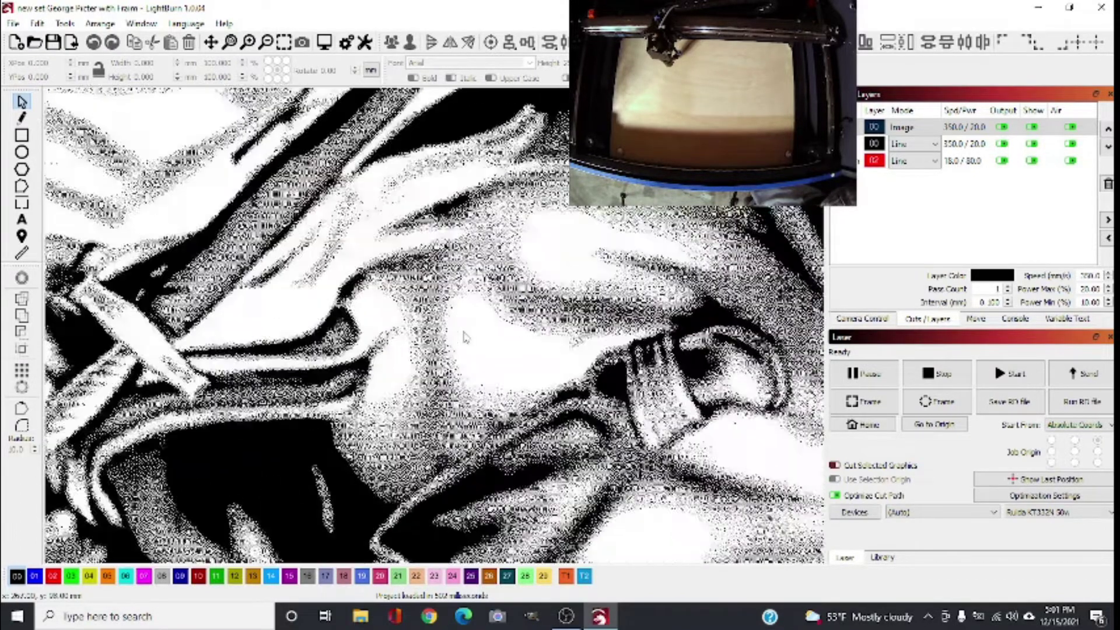
scroll(432, 332, down, 8)
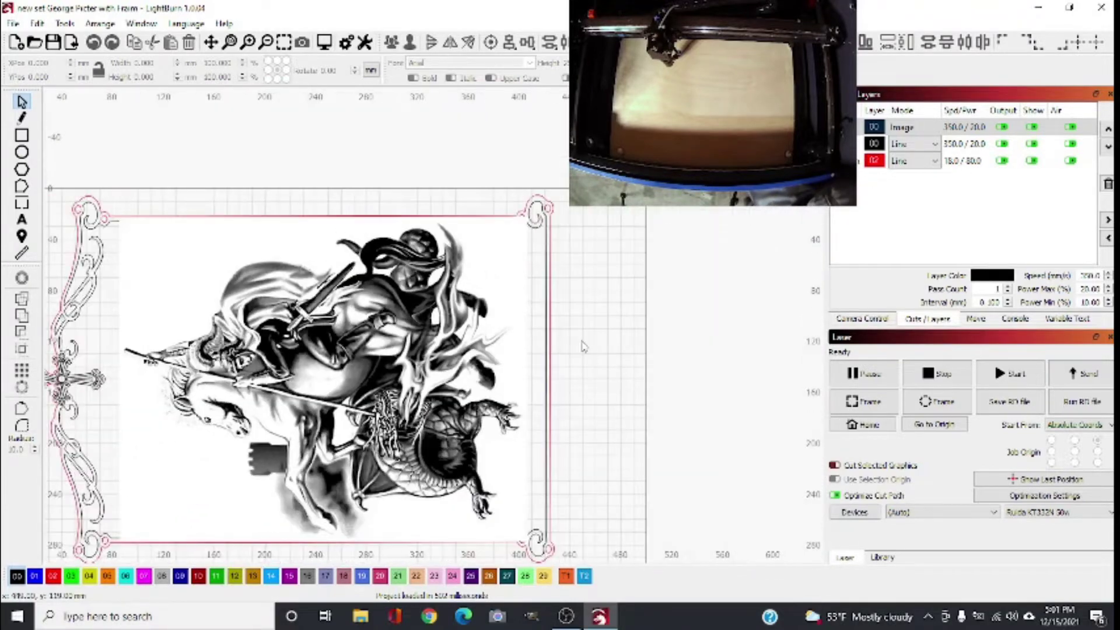
scroll(665, 330, up, 3)
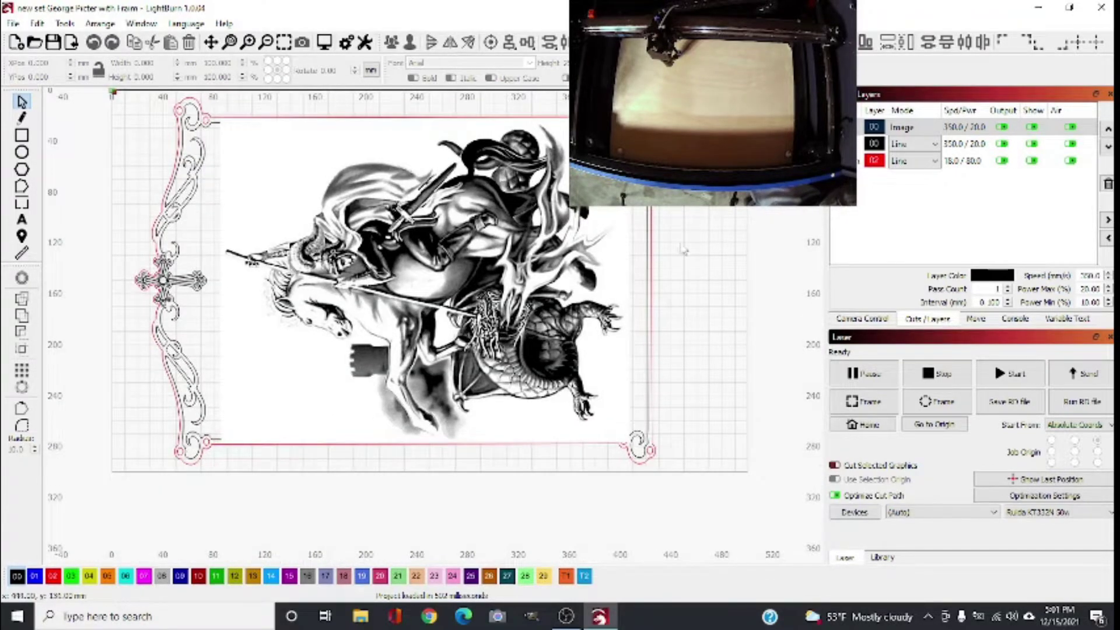
scroll(679, 327, up, 3)
scroll(353, 278, up, 5)
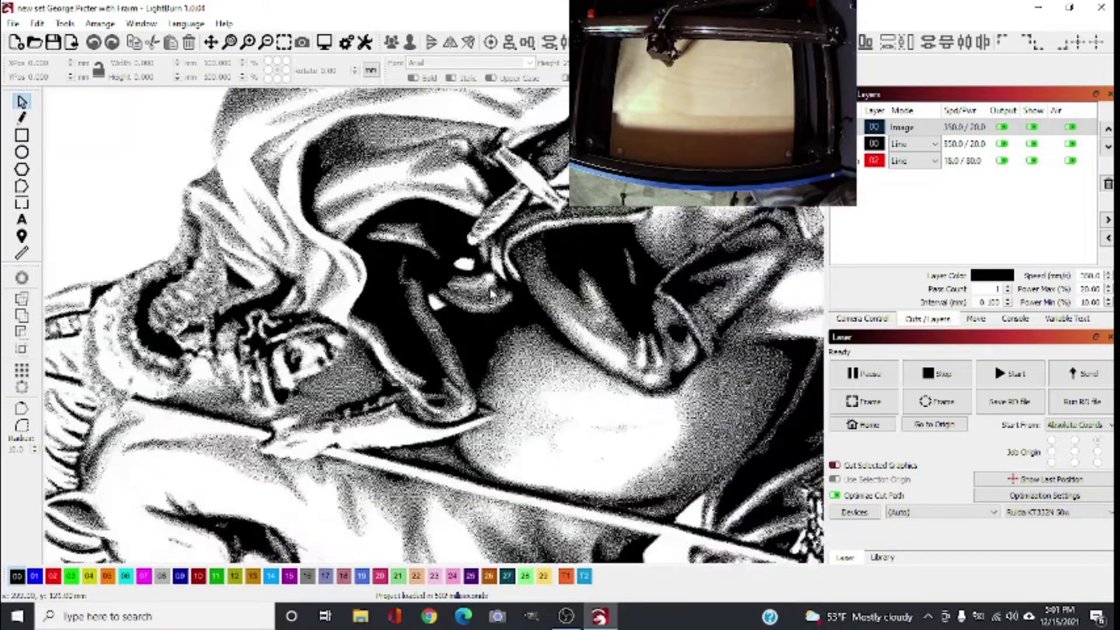
scroll(353, 277, down, 3)
scroll(352, 277, down, 4)
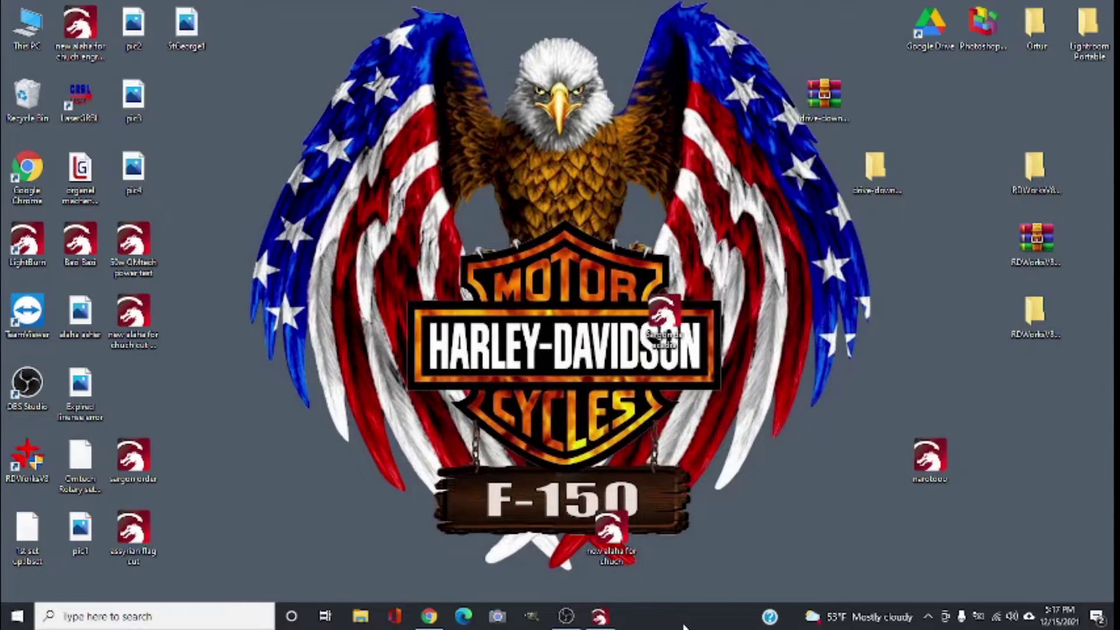
Step: Bring the ImagR page forward in Chrome and scroll to its Upload through Restart buttons
mouse_move(429, 616)
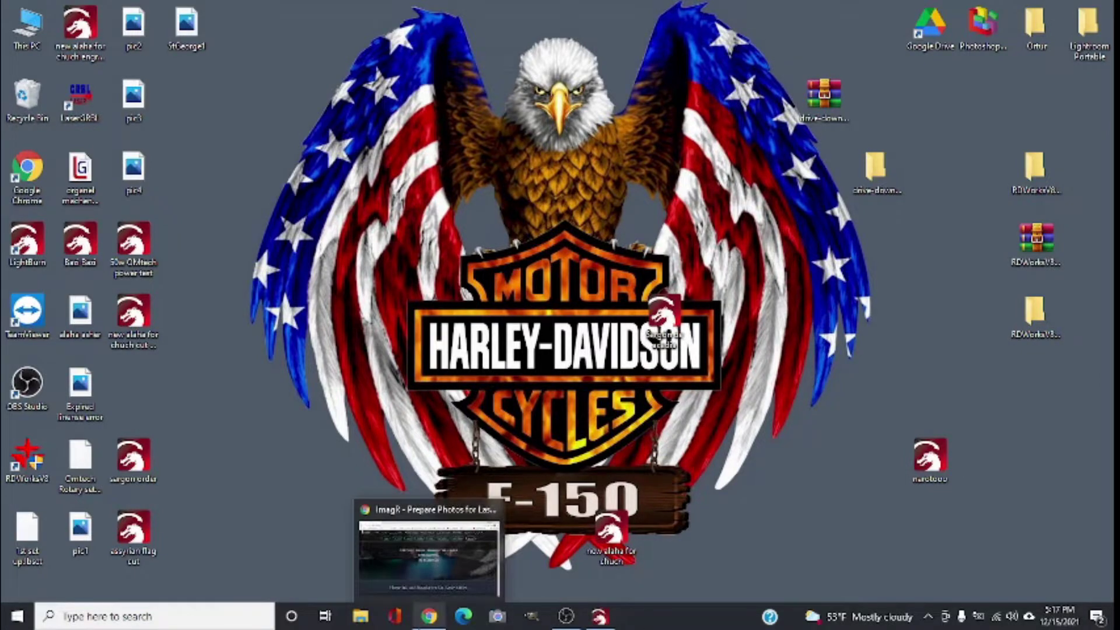
click(429, 554)
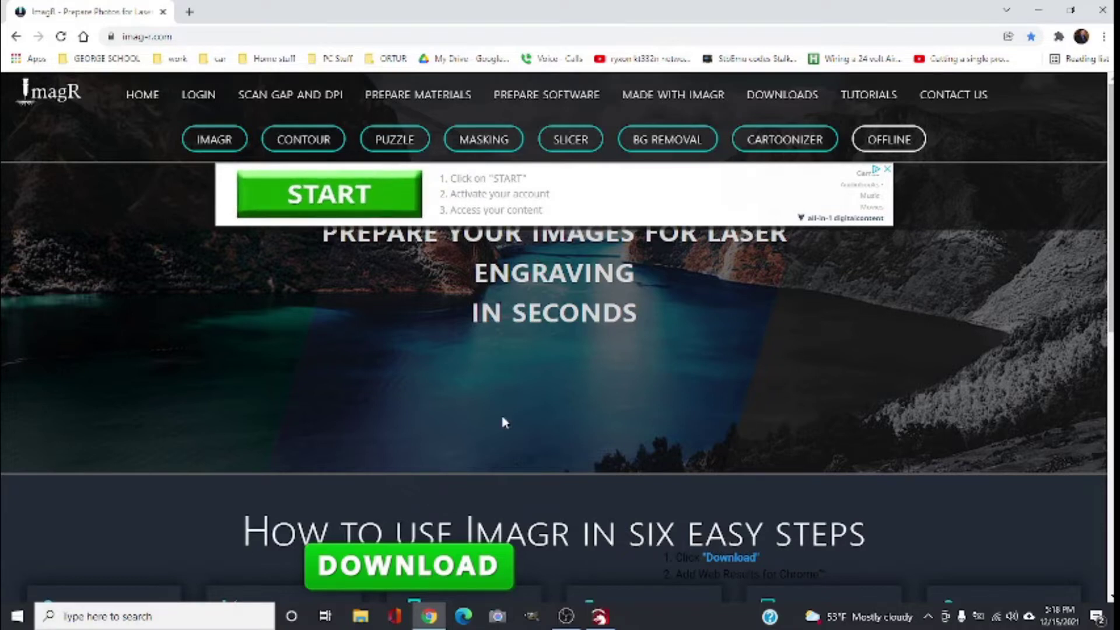
scroll(255, 362, down, 10)
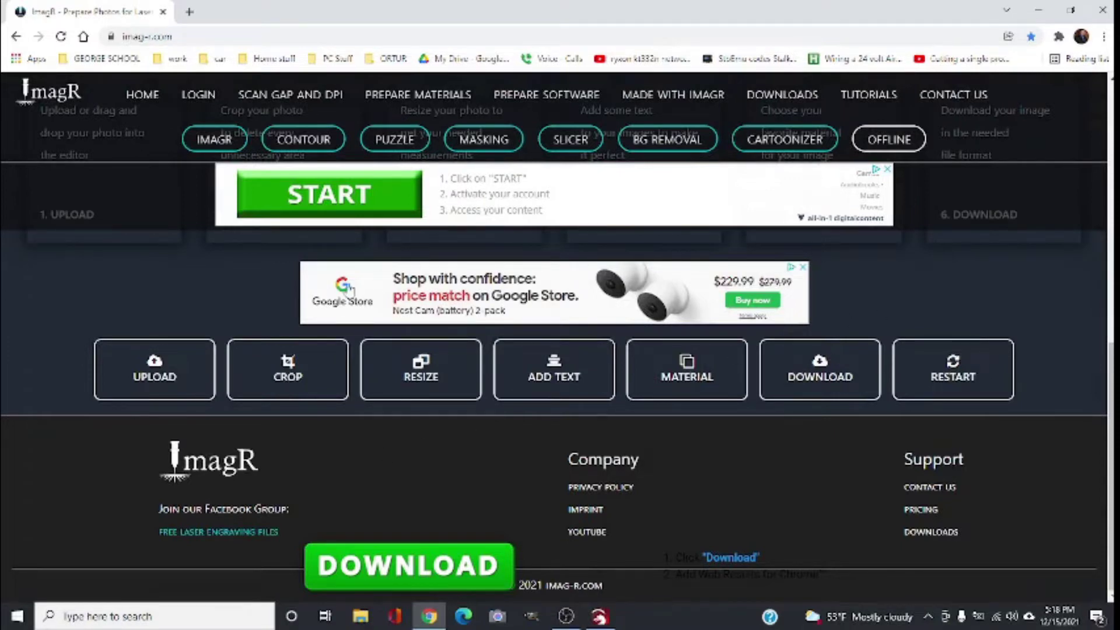
Step: Upload StGeorge1 from the Desktop and scroll to review the 856 × 1273 px image
click(163, 373)
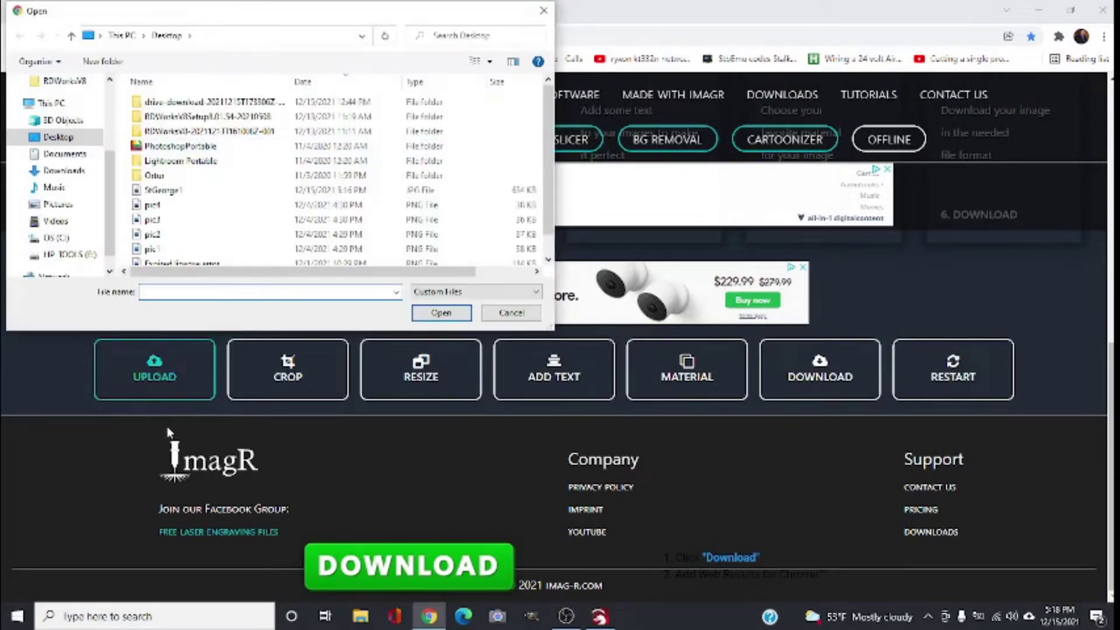
double_click(184, 191)
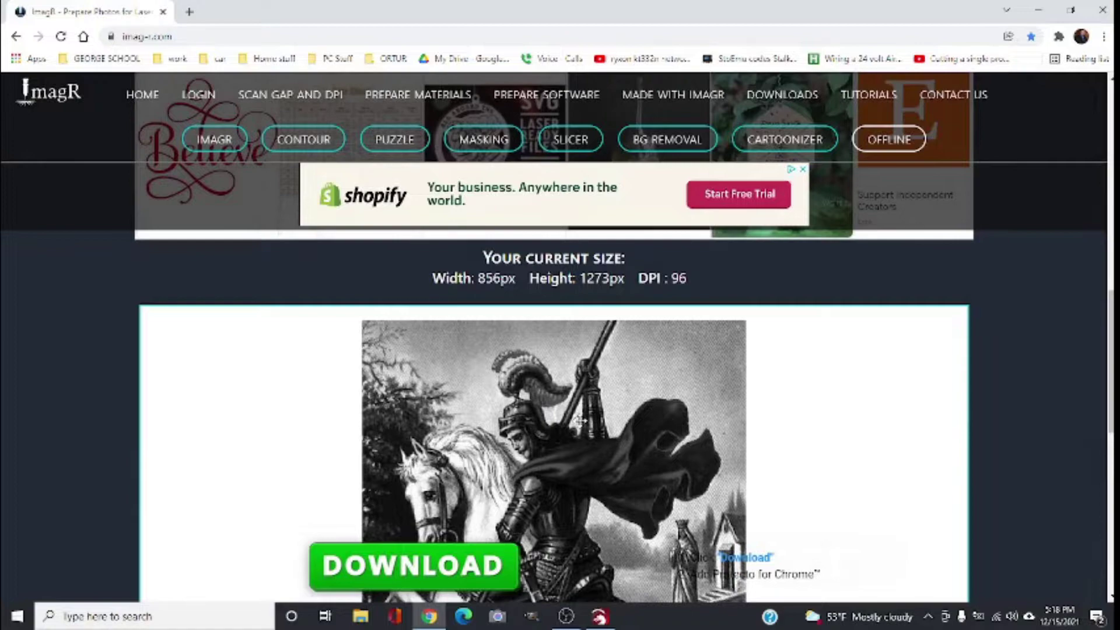
scroll(580, 420, down, 5)
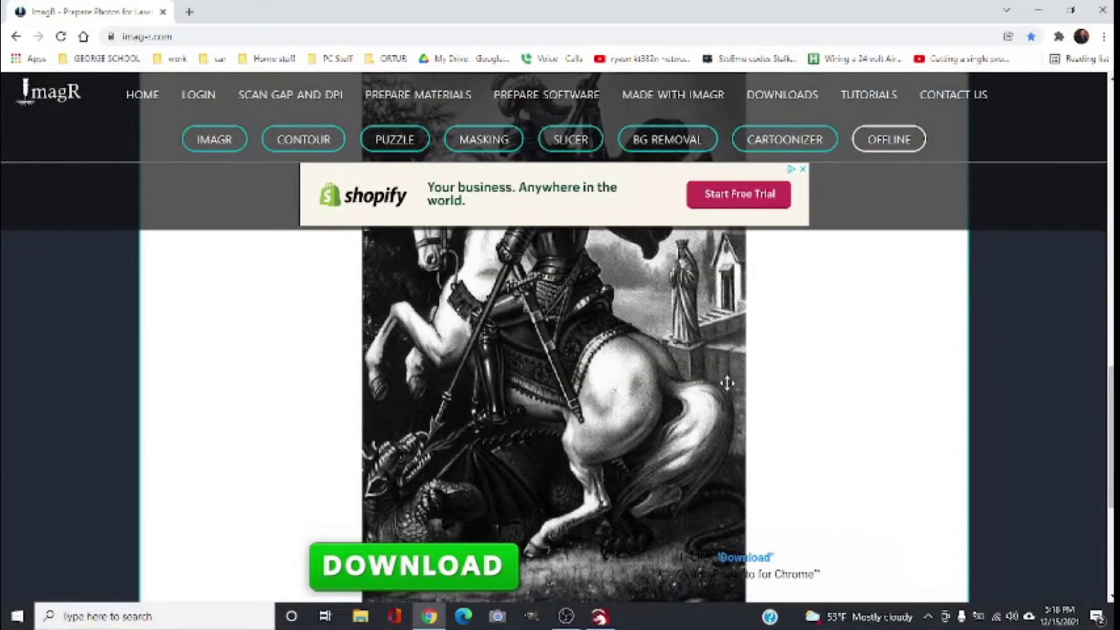
scroll(670, 370, up, 5)
scroll(561, 440, down, 4)
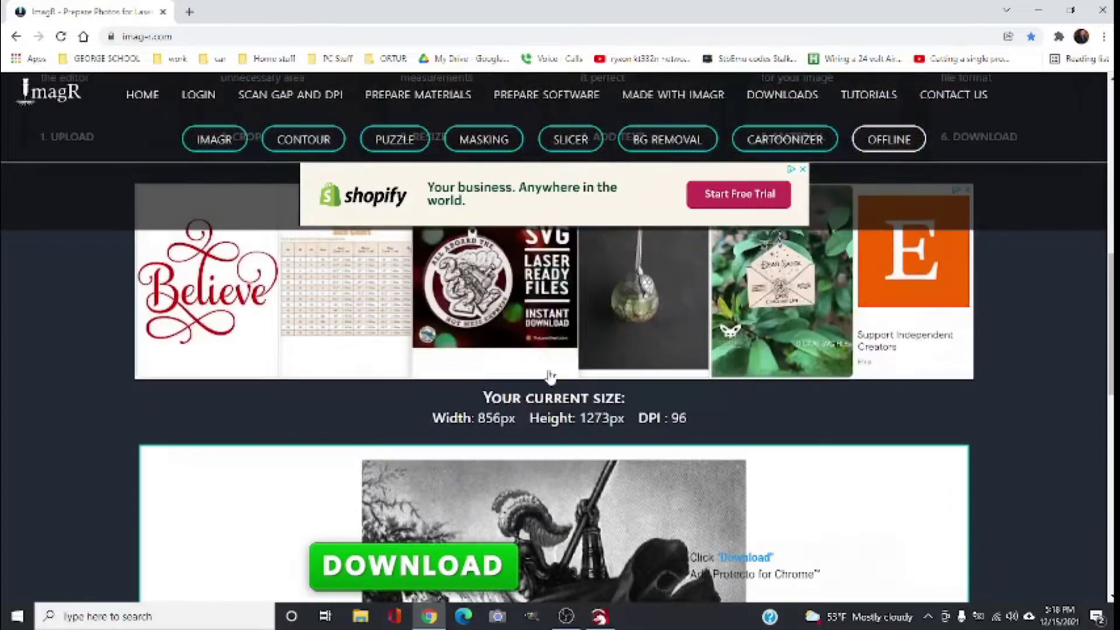
scroll(550, 375, down, 3)
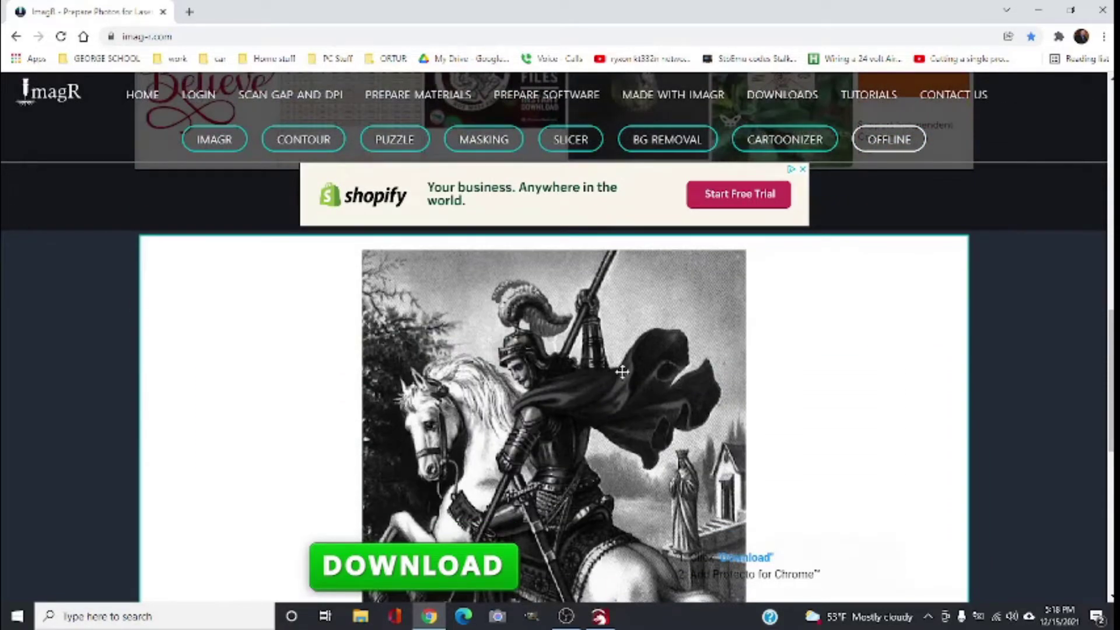
scroll(750, 420, down, 3)
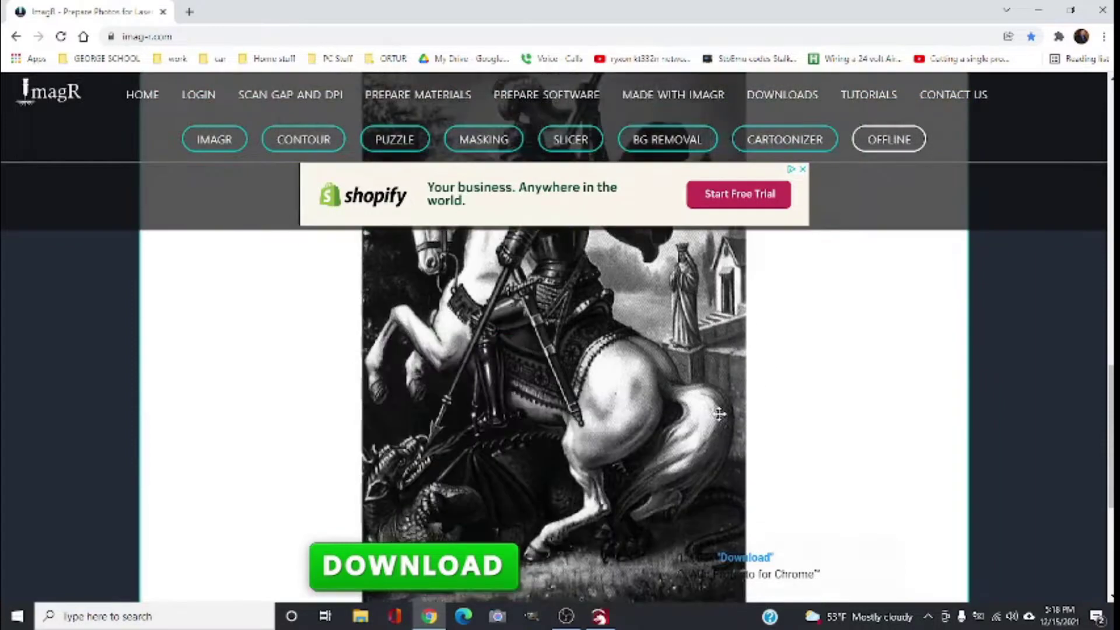
scroll(720, 414, down, 1)
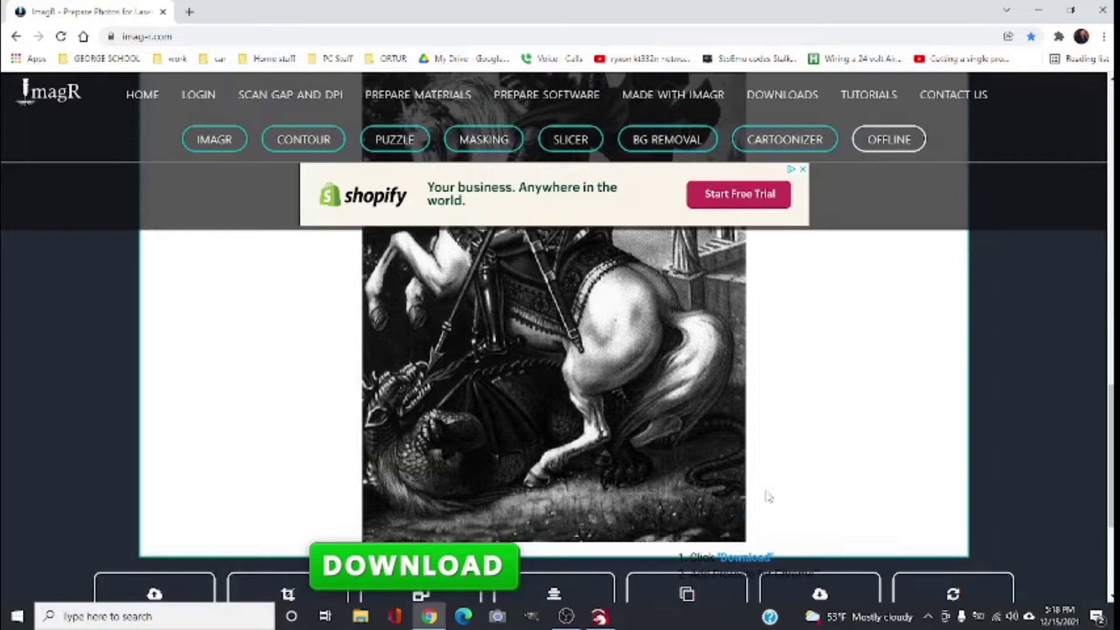
scroll(676, 388, up, 5)
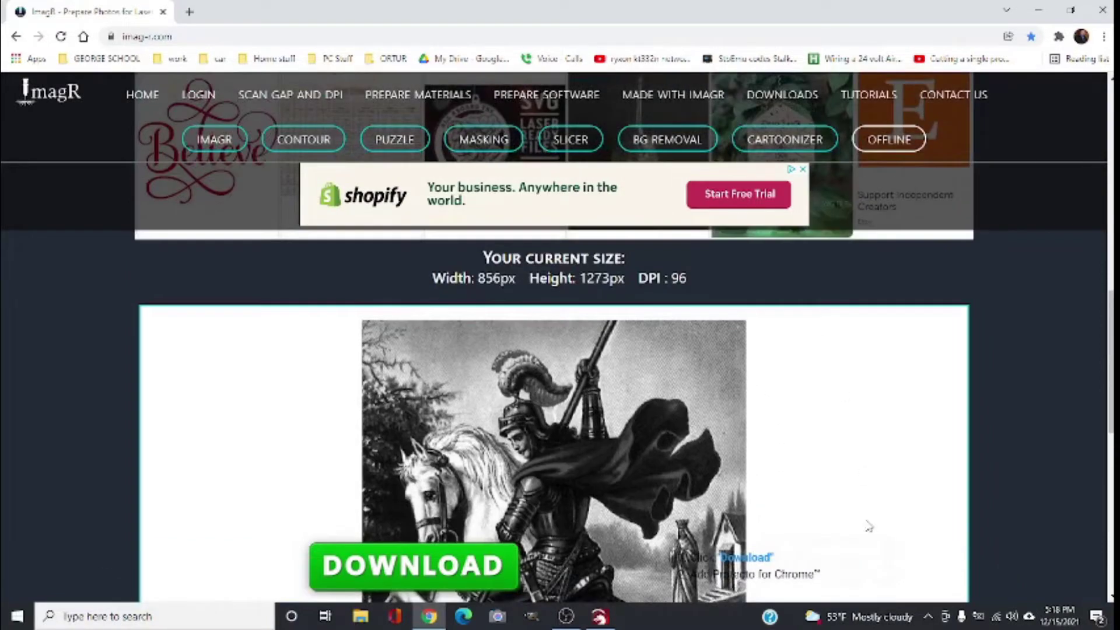
scroll(782, 543, down, 2)
scroll(744, 507, down, 1)
scroll(744, 507, up, 2)
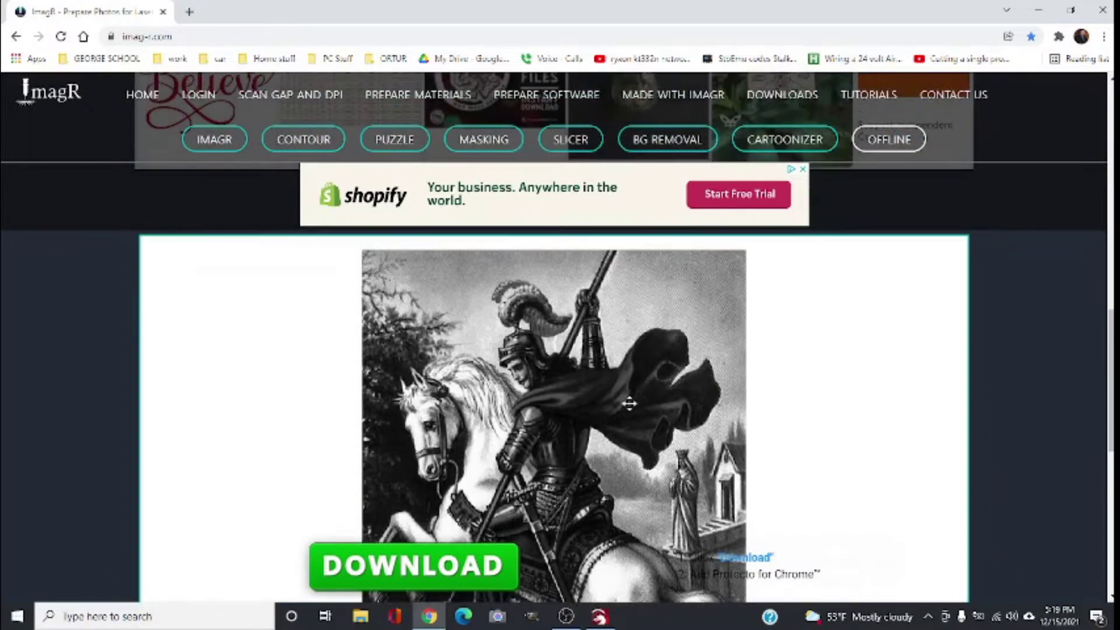
scroll(444, 356, down, 4)
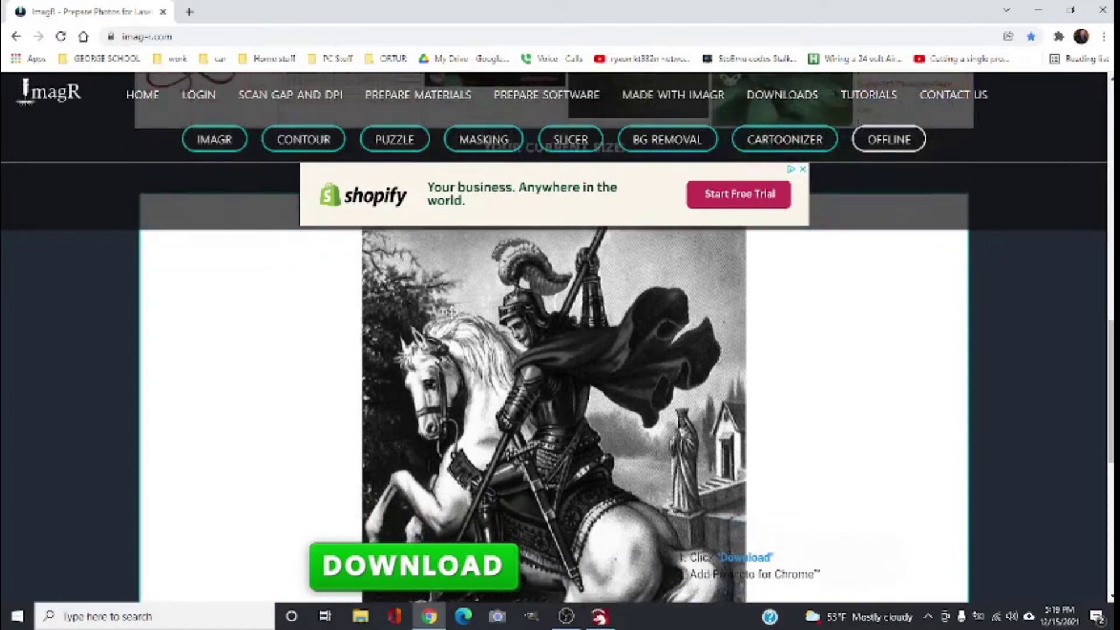
scroll(454, 341, down, 1)
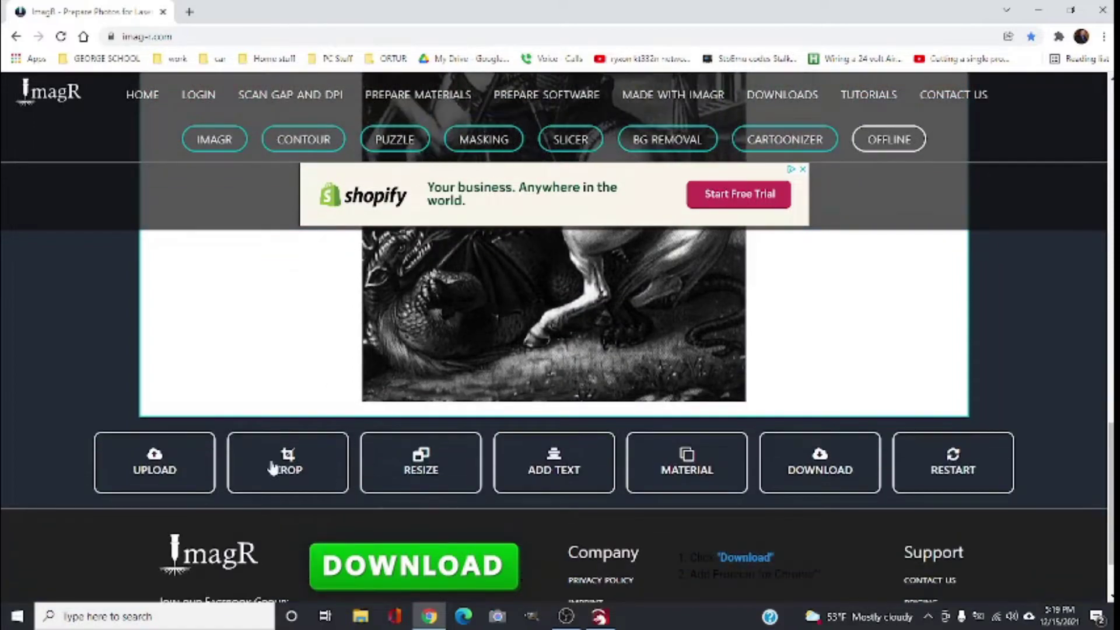
Step: Try cropping the knight image, then leave cropping without changing it
click(293, 474)
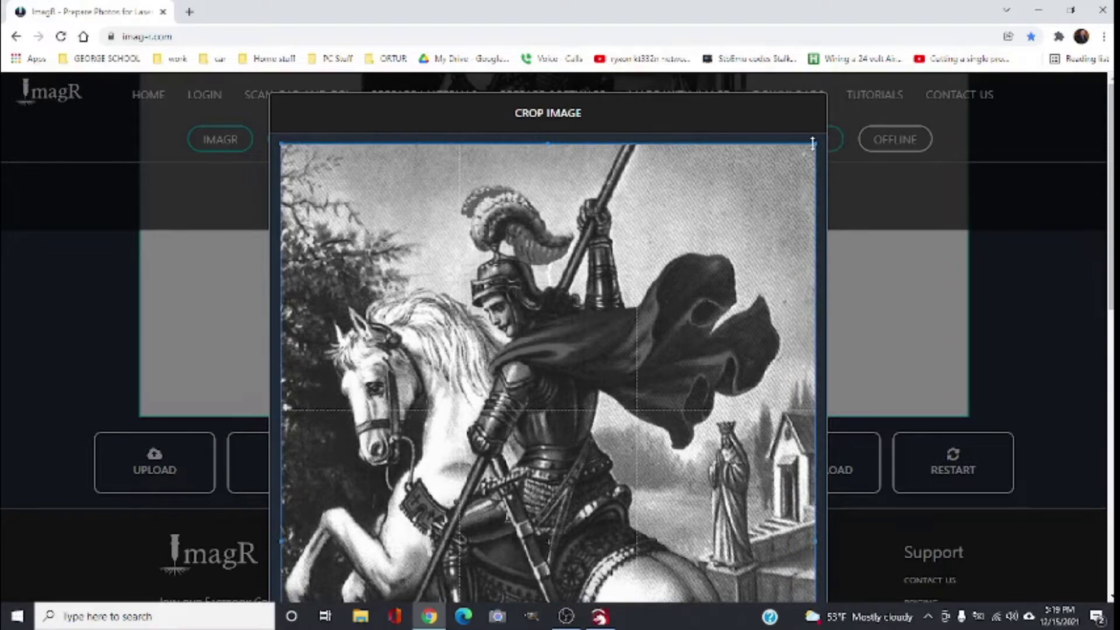
drag(812, 143, 759, 143)
scroll(1012, 362, down, 8)
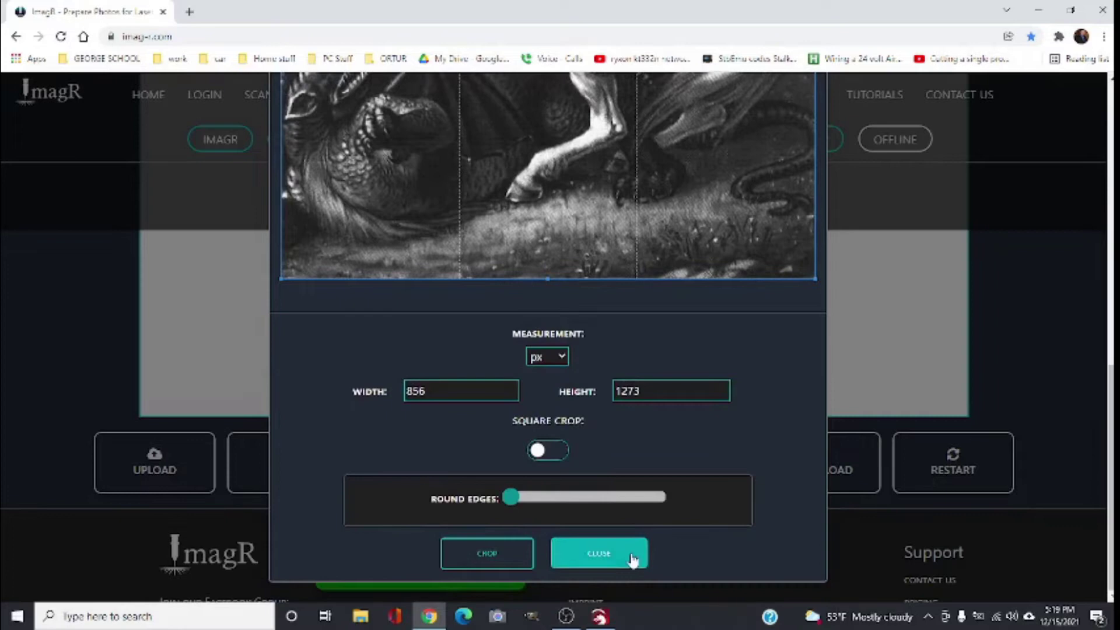
click(633, 559)
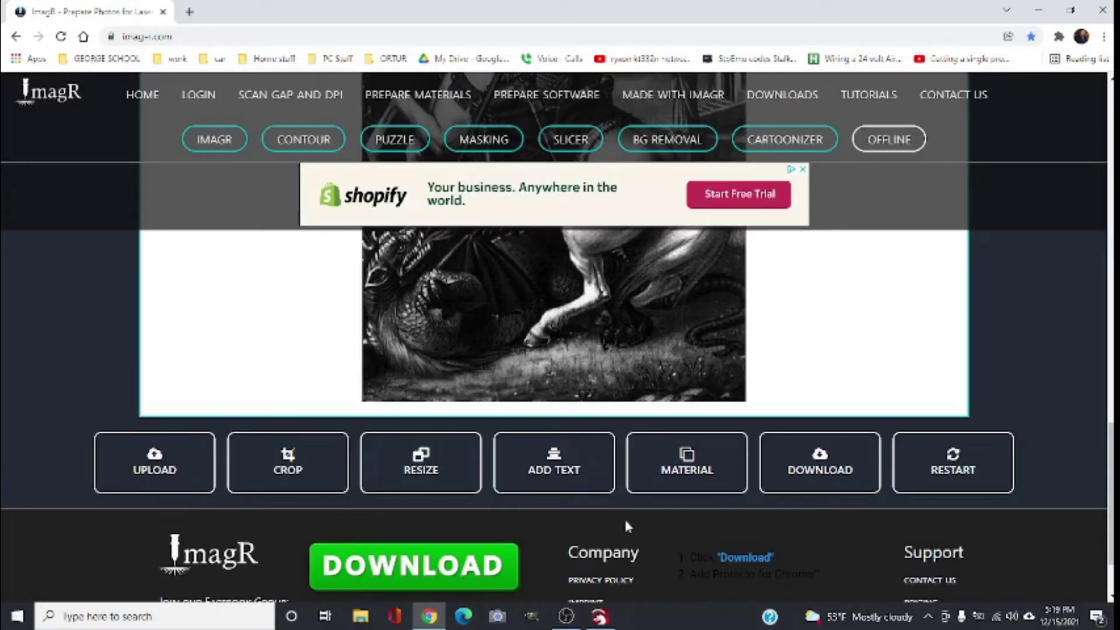
Step: Check the Resize Image measurement units and cancel, keeping the 856 × 1273 px size
click(430, 483)
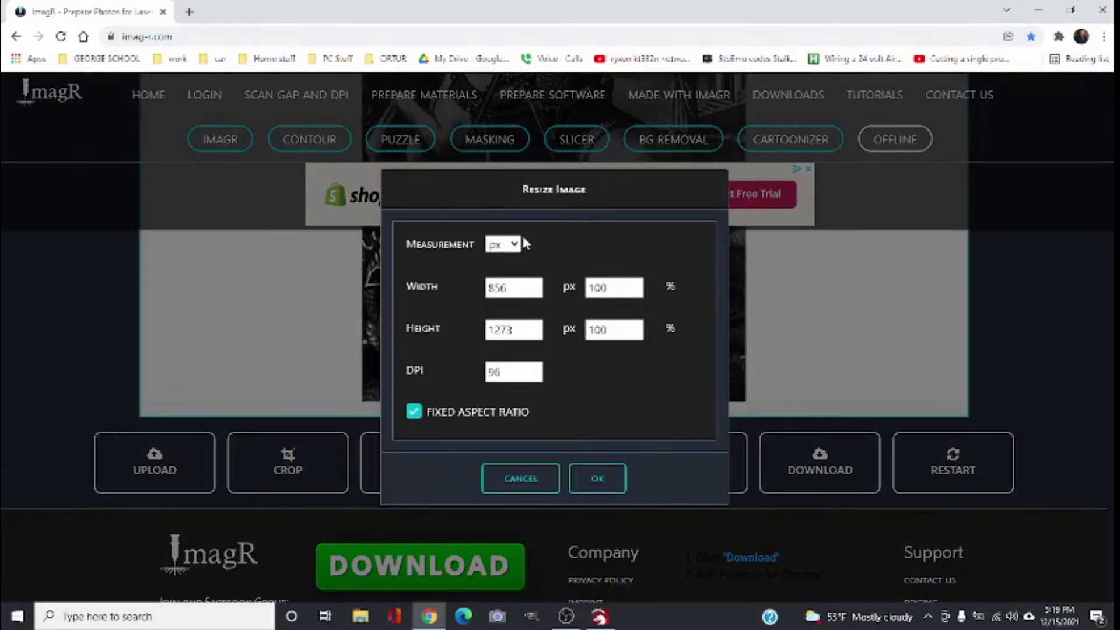
click(519, 245)
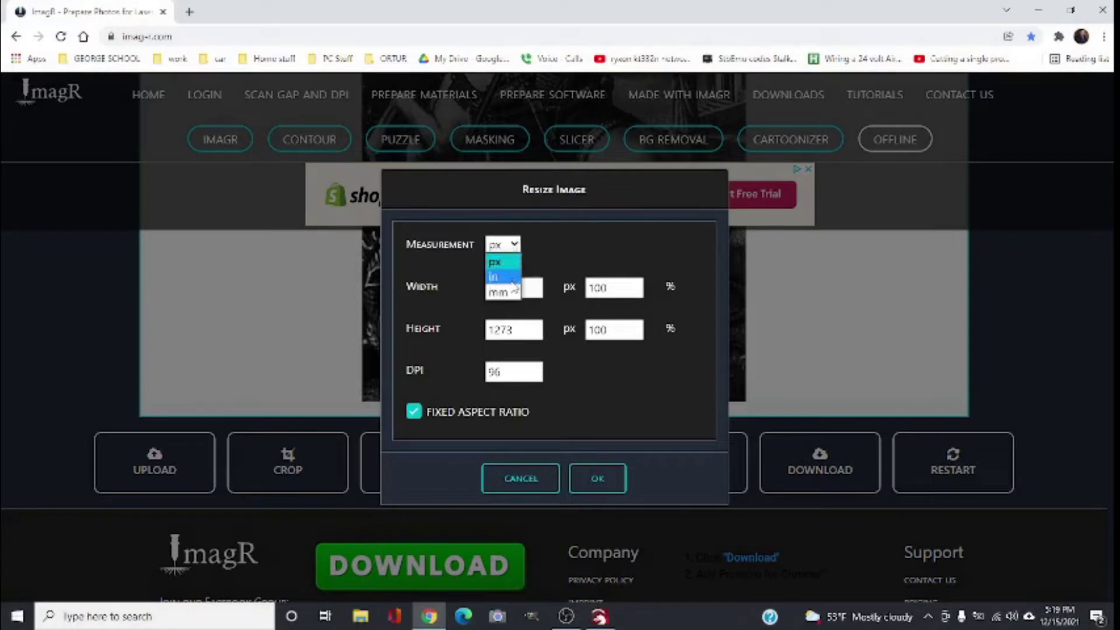
click(519, 492)
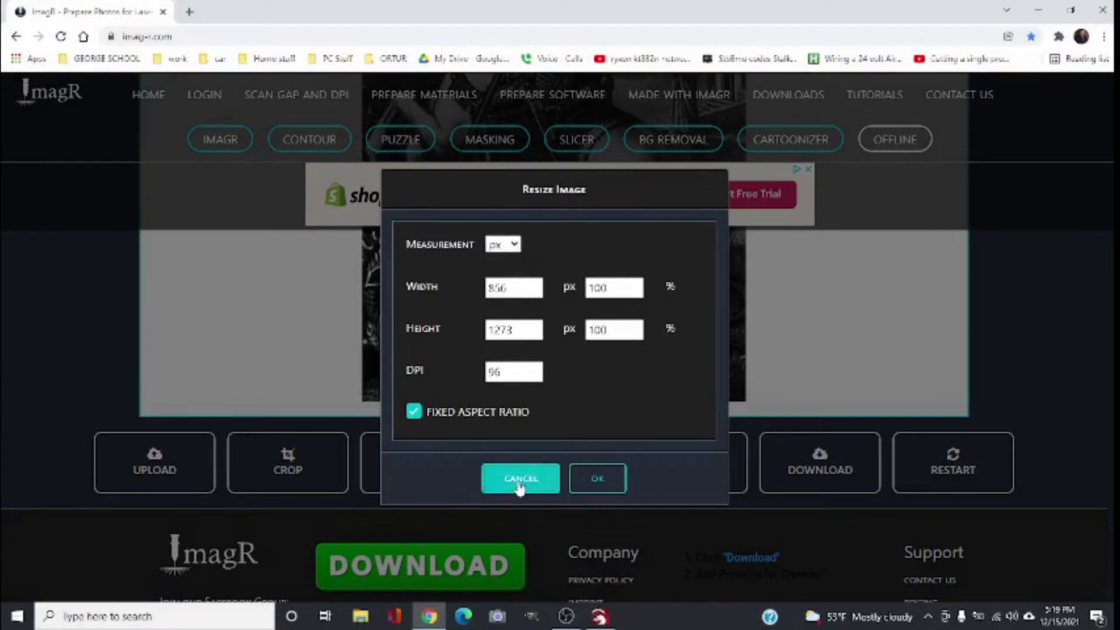
click(518, 488)
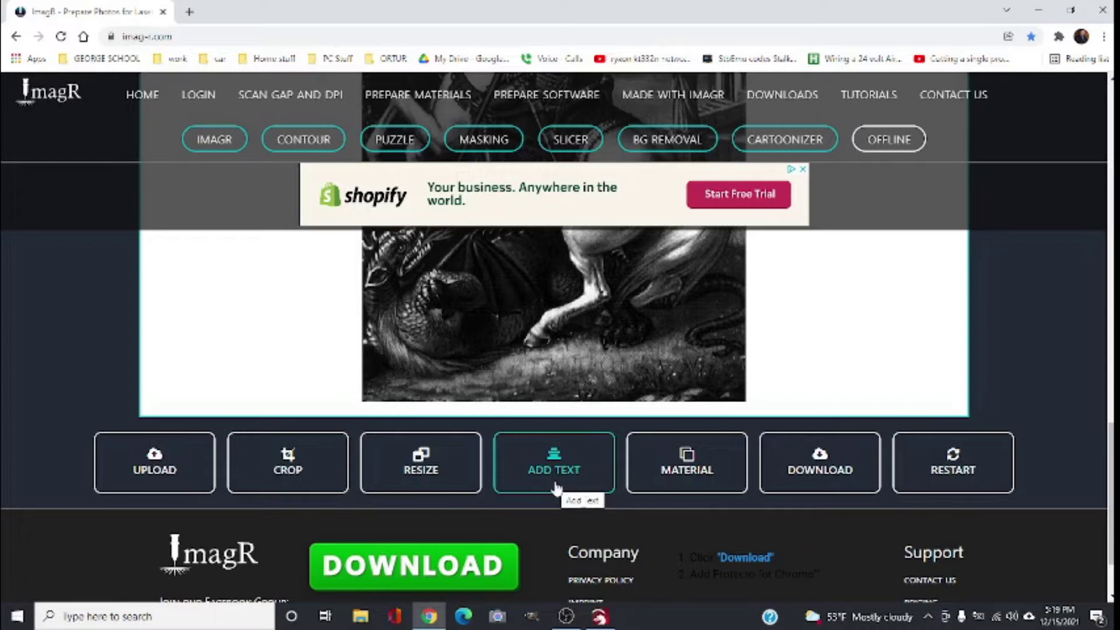
Step: Apply the CO2 Wood material from the CO2 materials list to the St. George image
click(658, 470)
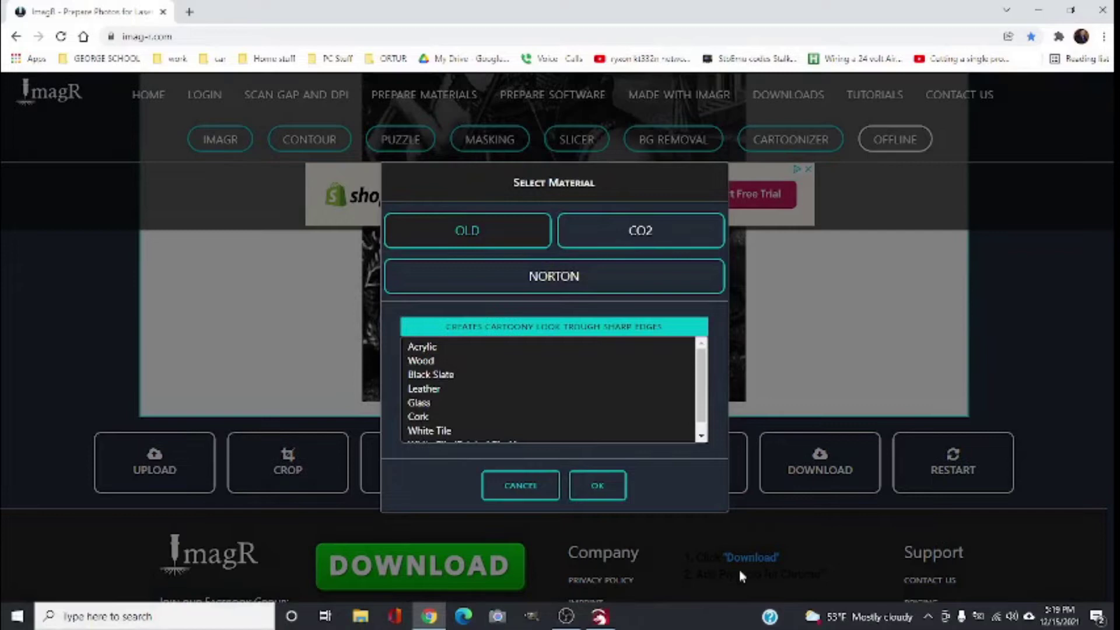
click(646, 240)
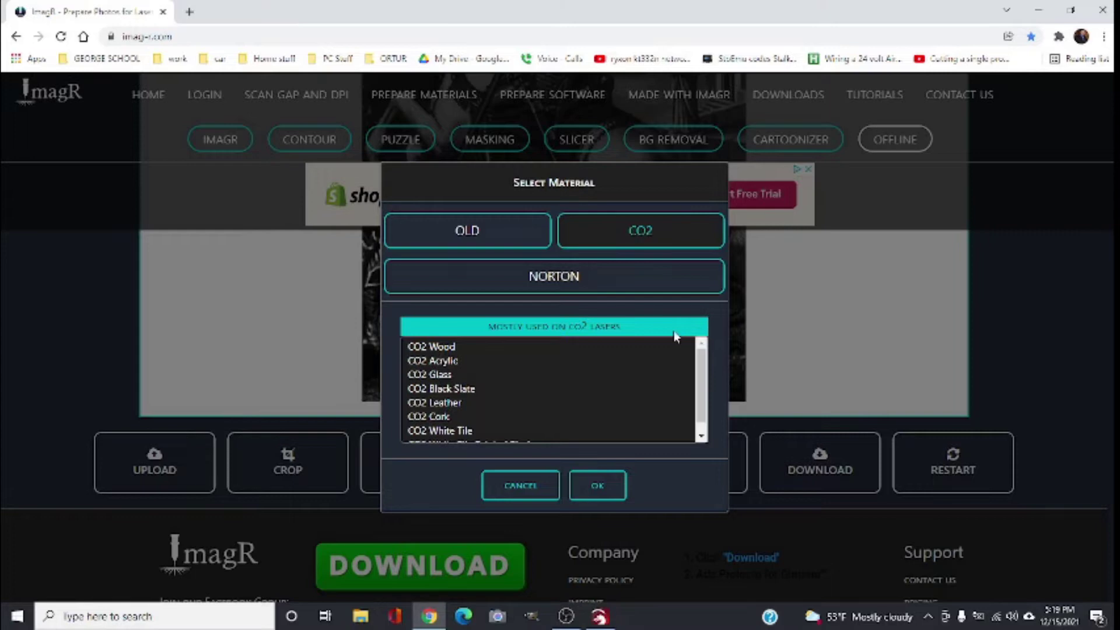
click(435, 352)
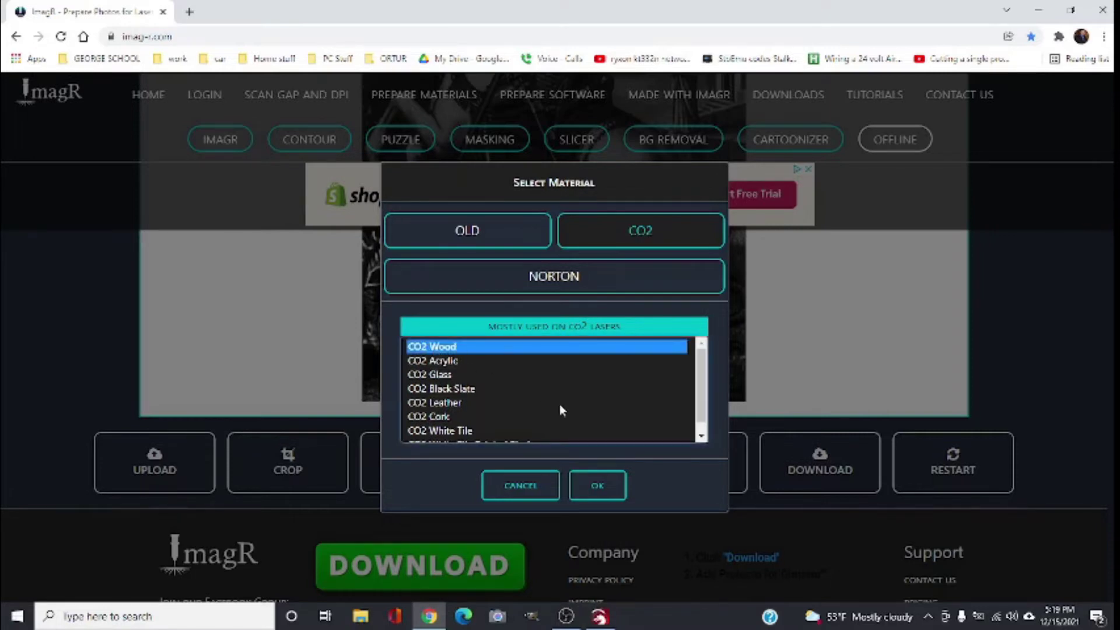
click(600, 488)
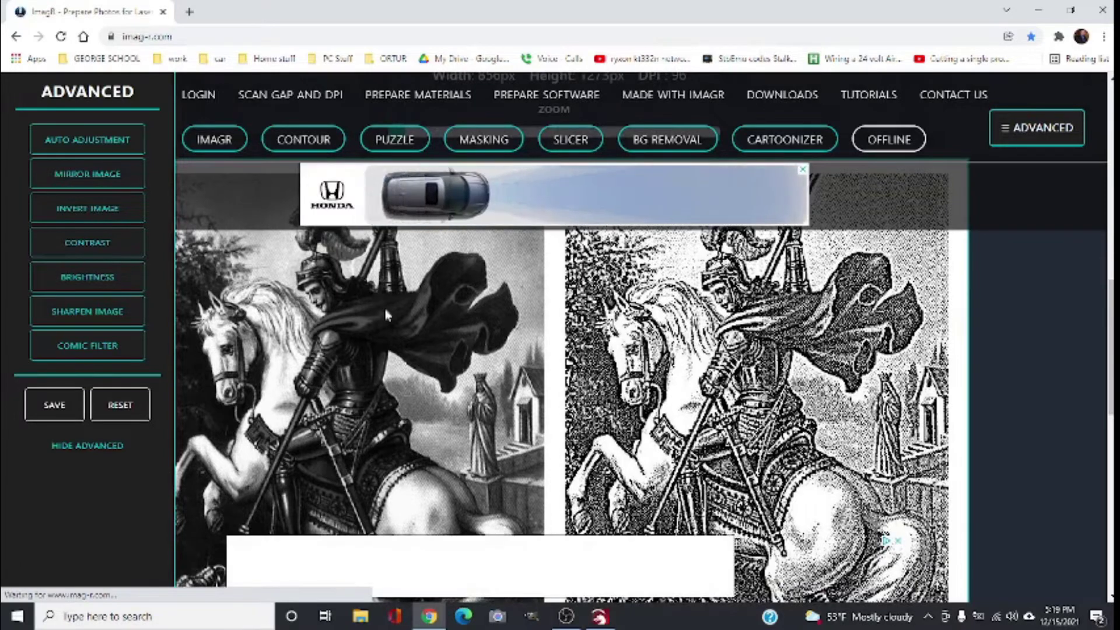
scroll(752, 304, up, 2)
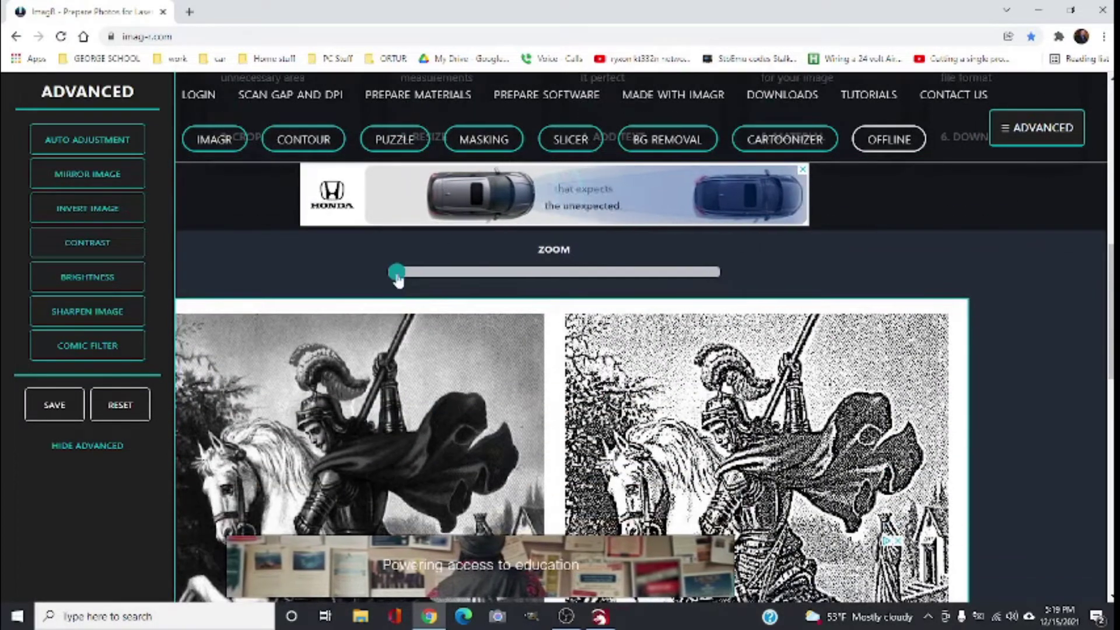
drag(396, 271, 554, 272)
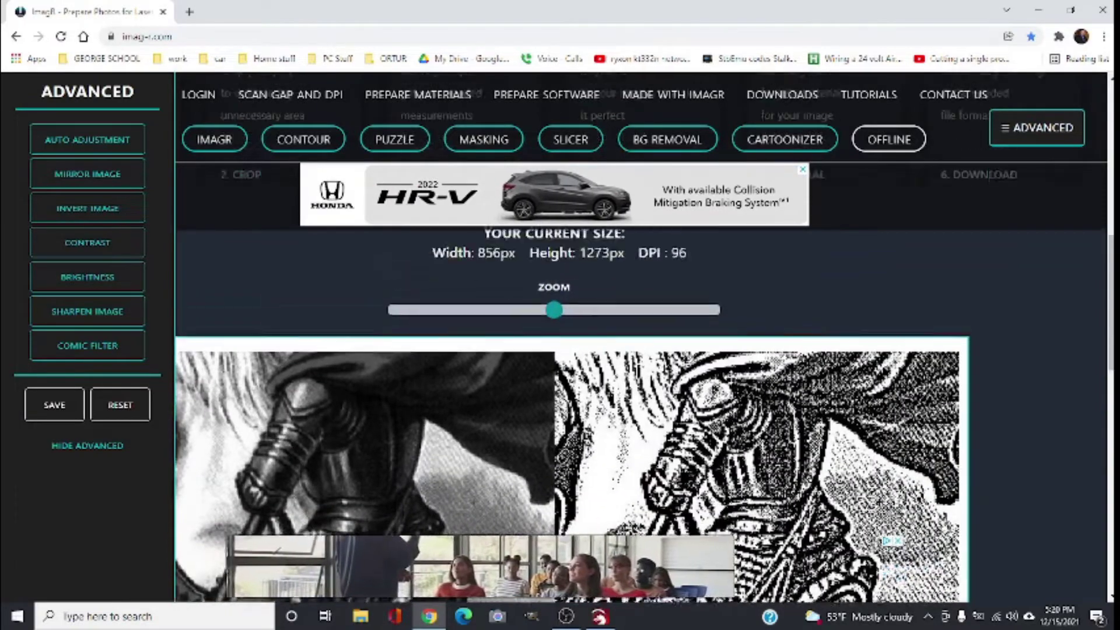
scroll(608, 354, down, 3)
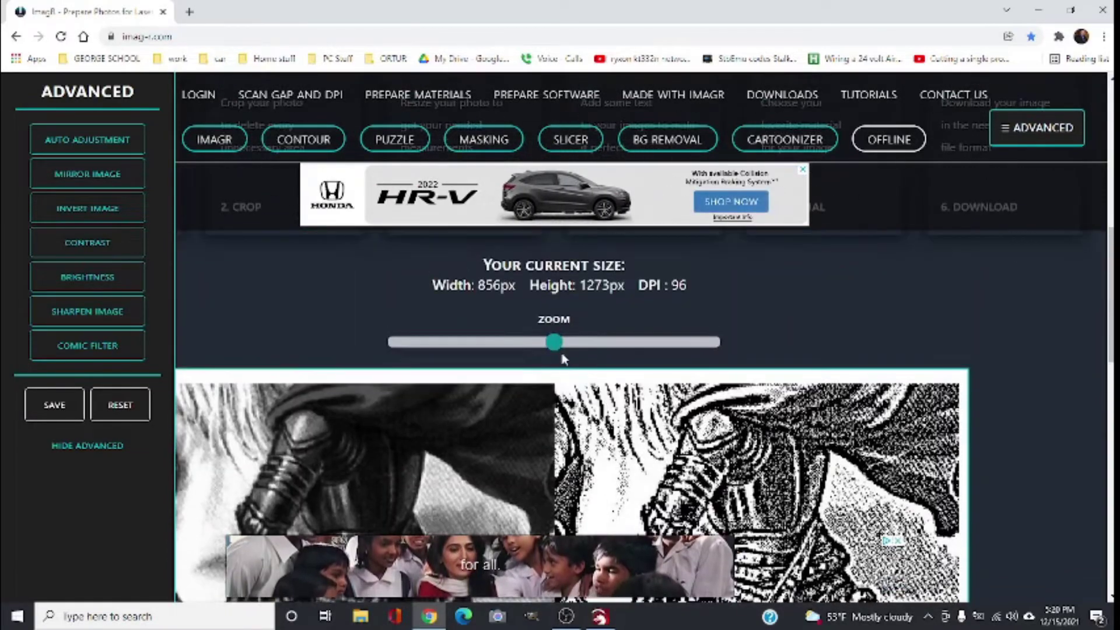
drag(557, 343, 632, 345)
mouse_move(626, 418)
mouse_down()
mouse_move(635, 417)
mouse_move(625, 423)
mouse_up()
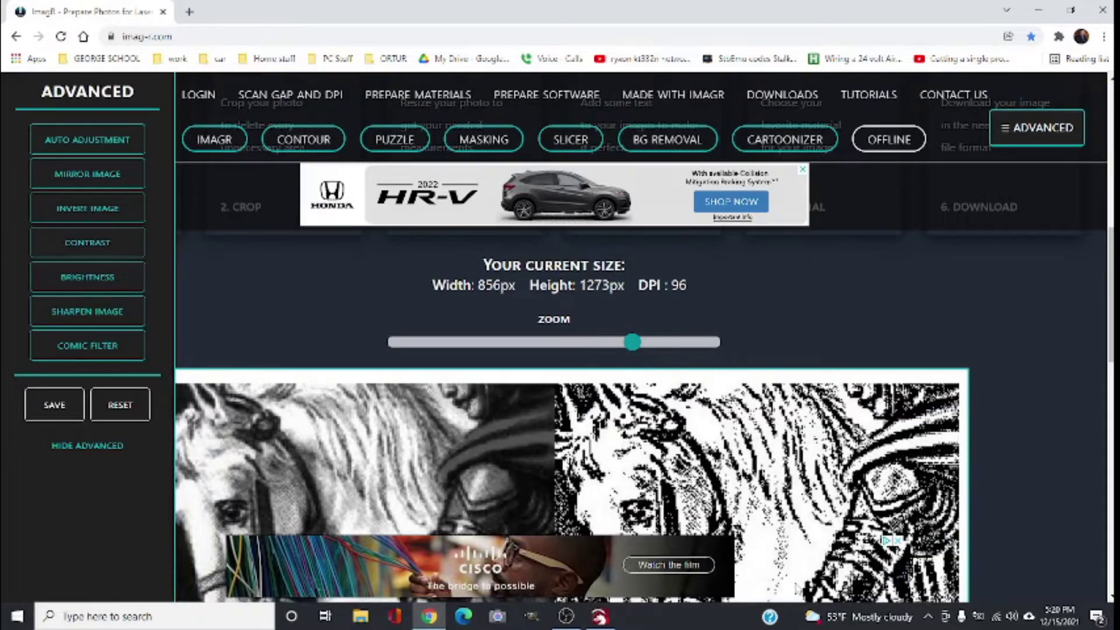
scroll(799, 588, down, 2)
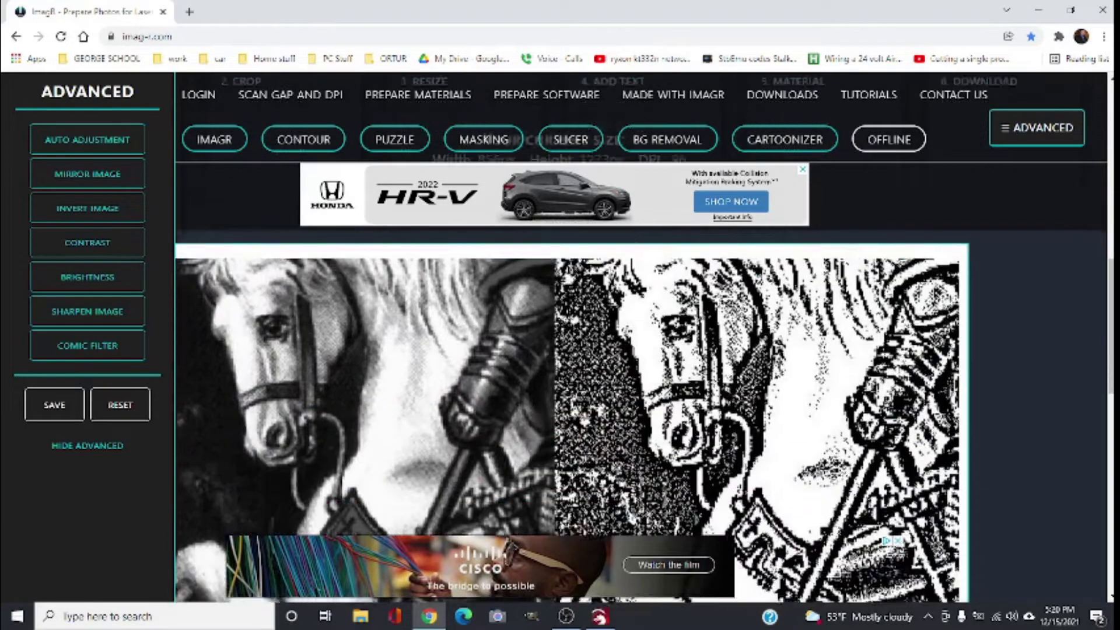
scroll(645, 340, down, 1)
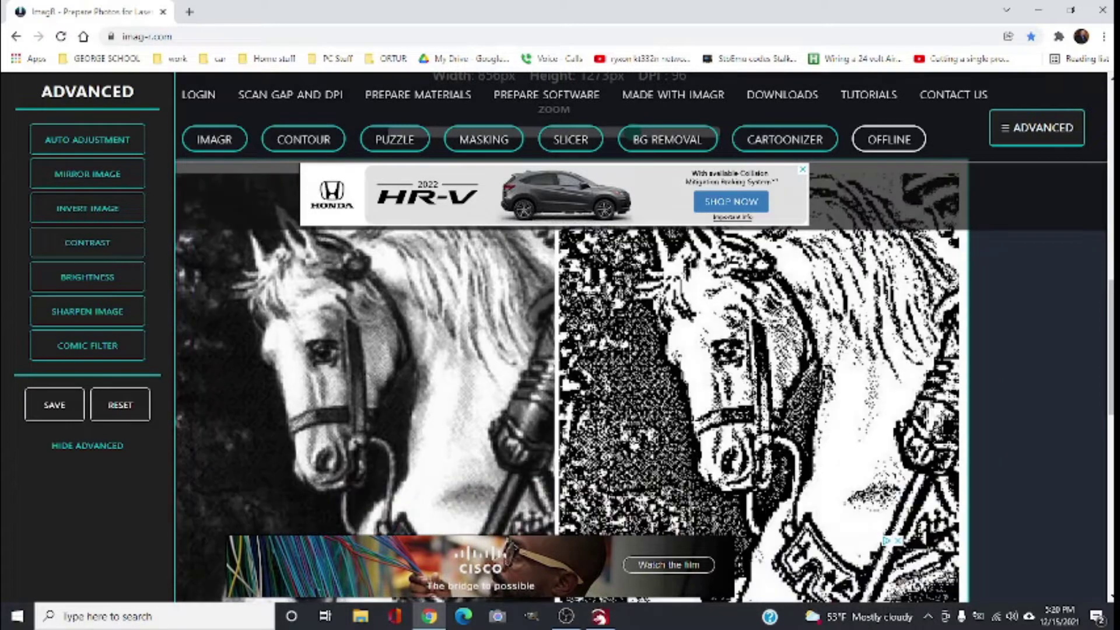
scroll(758, 466, up, 3)
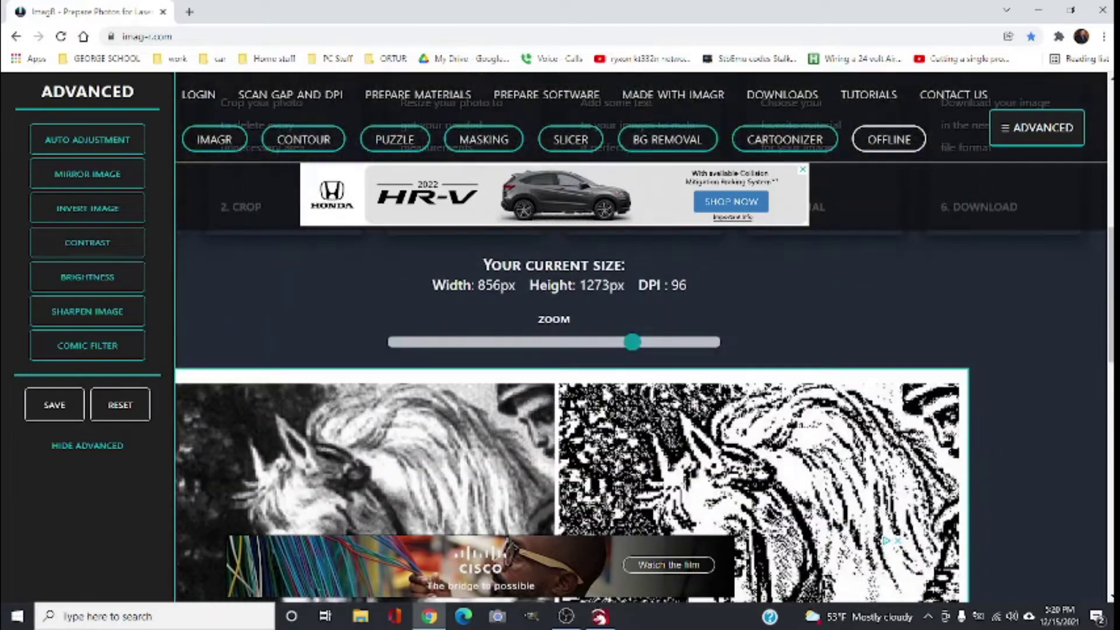
drag(632, 342, 397, 342)
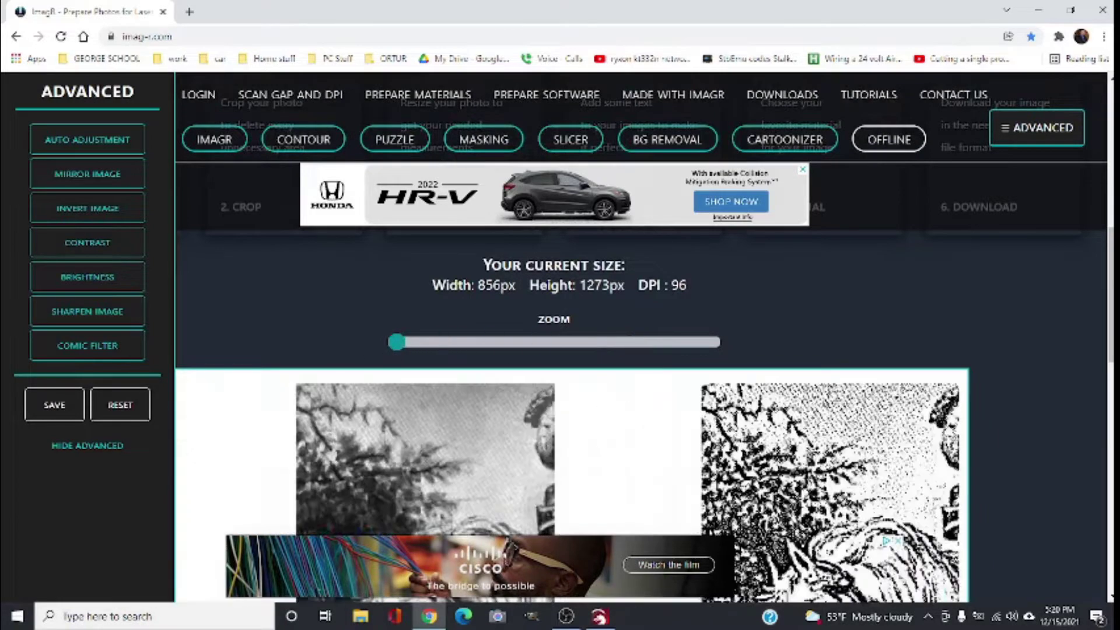
scroll(826, 450, down, 2)
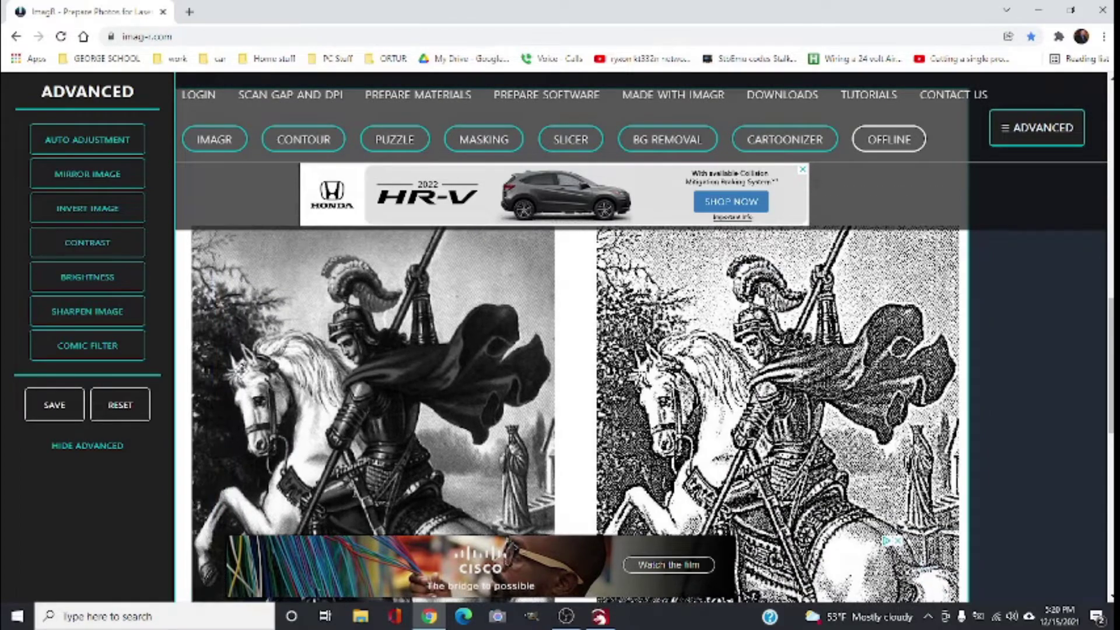
Step: Download the dithered image as a JPG and close the advertisement popup
scroll(796, 382, down, 3)
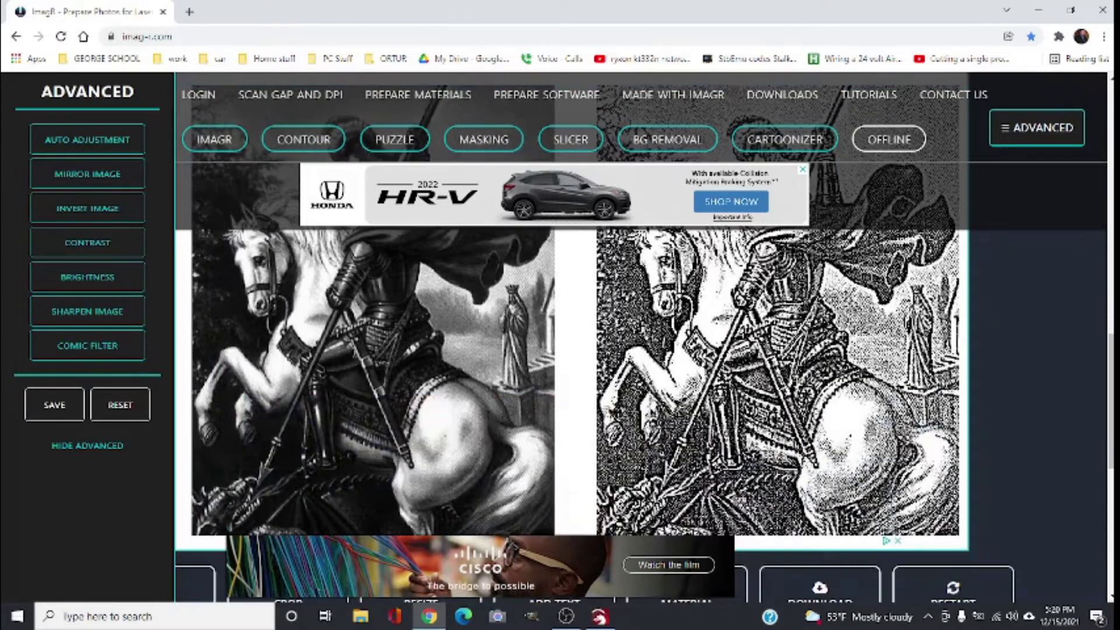
scroll(795, 383, down, 4)
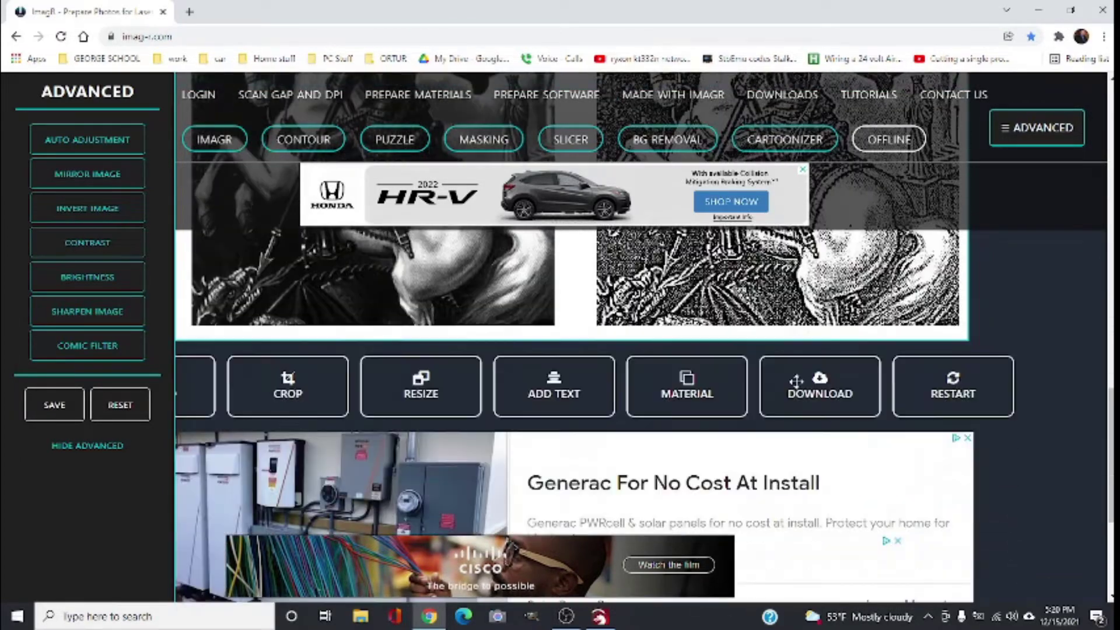
click(838, 398)
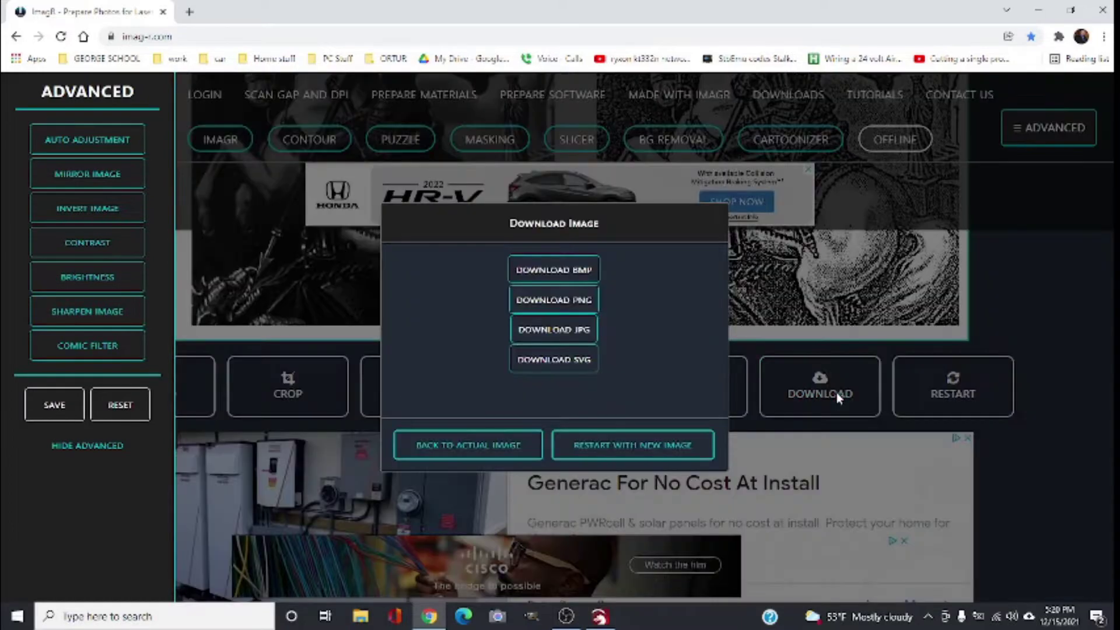
click(571, 334)
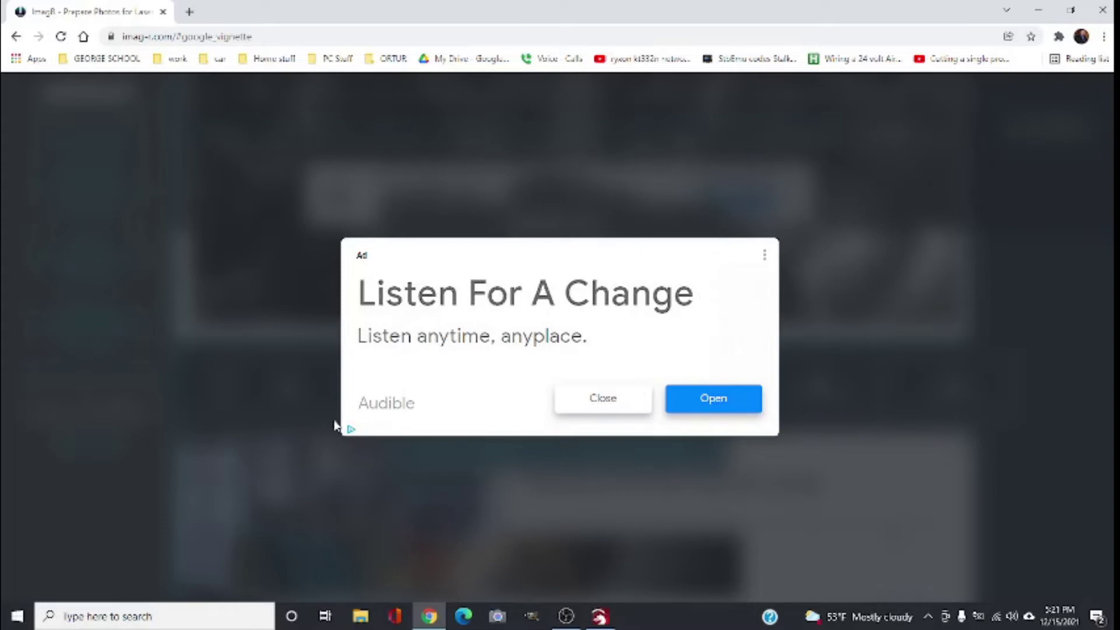
click(595, 408)
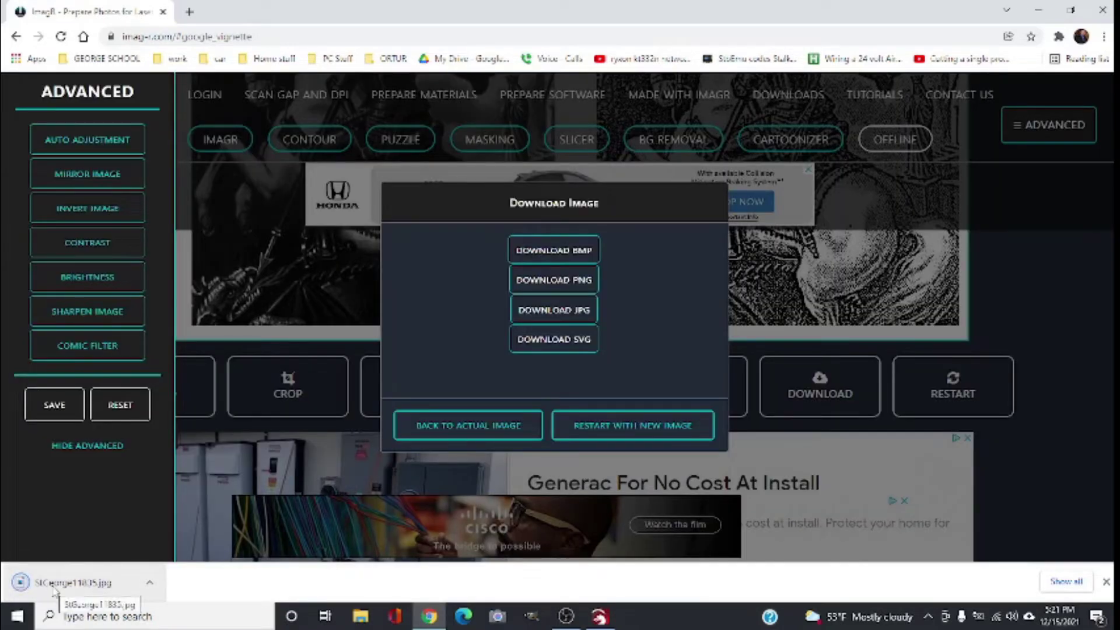
click(64, 583)
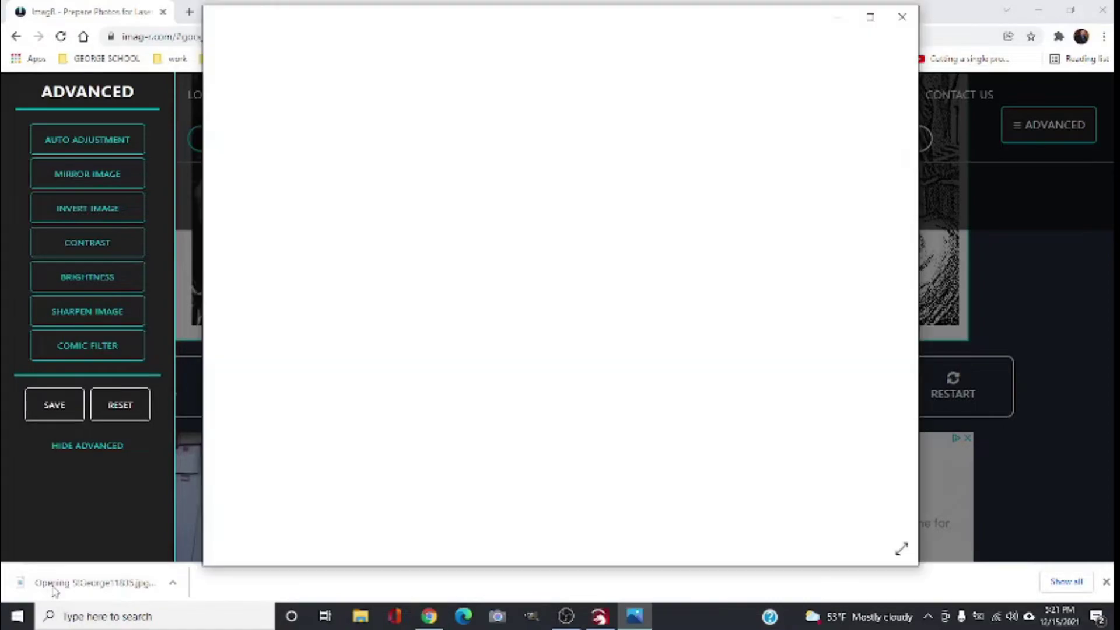
scroll(551, 175, up, 4)
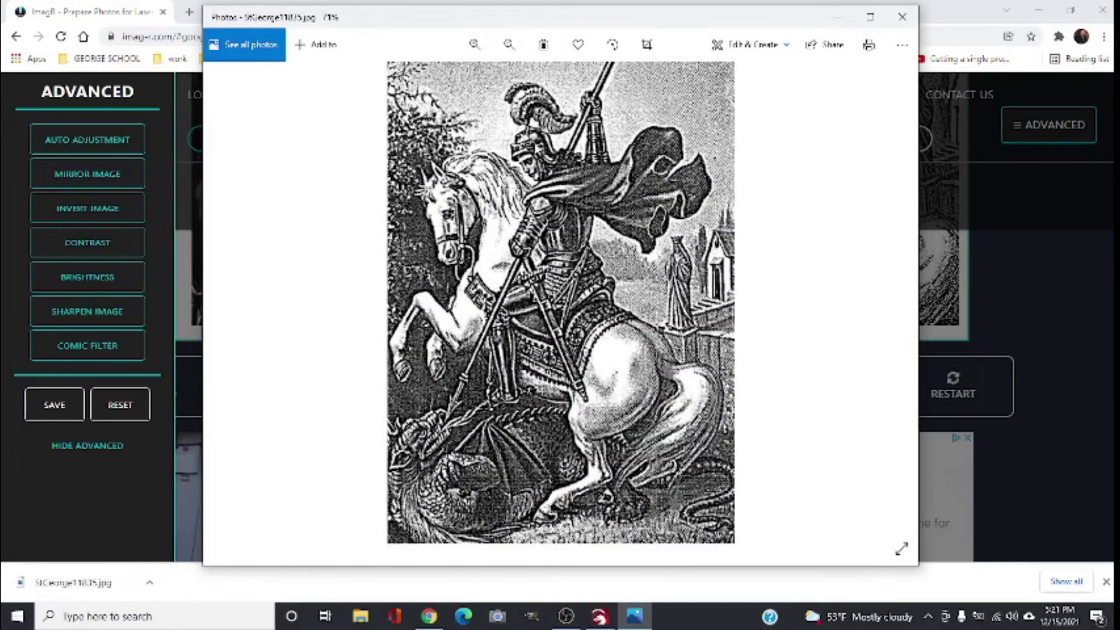
scroll(560, 169, up, 5)
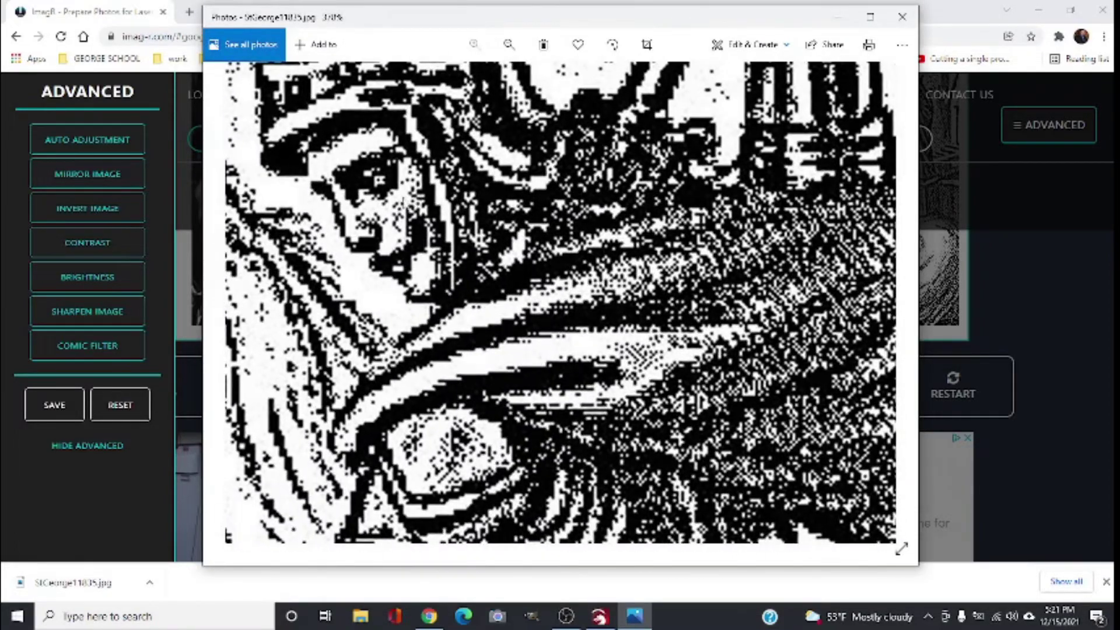
scroll(560, 303, down, 8)
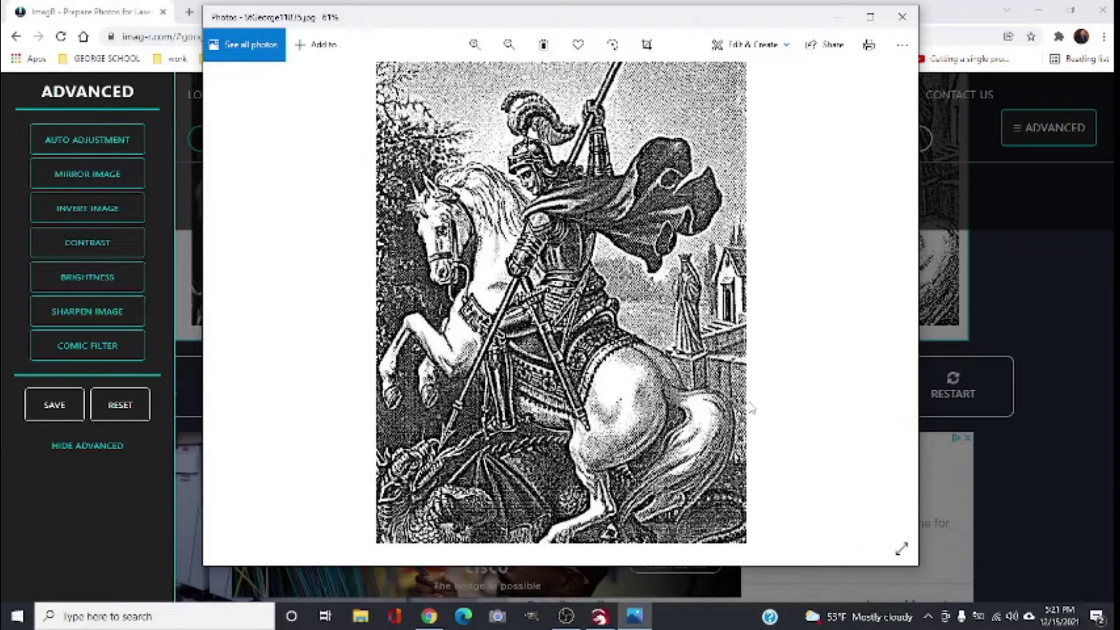
scroll(500, 120, up, 5)
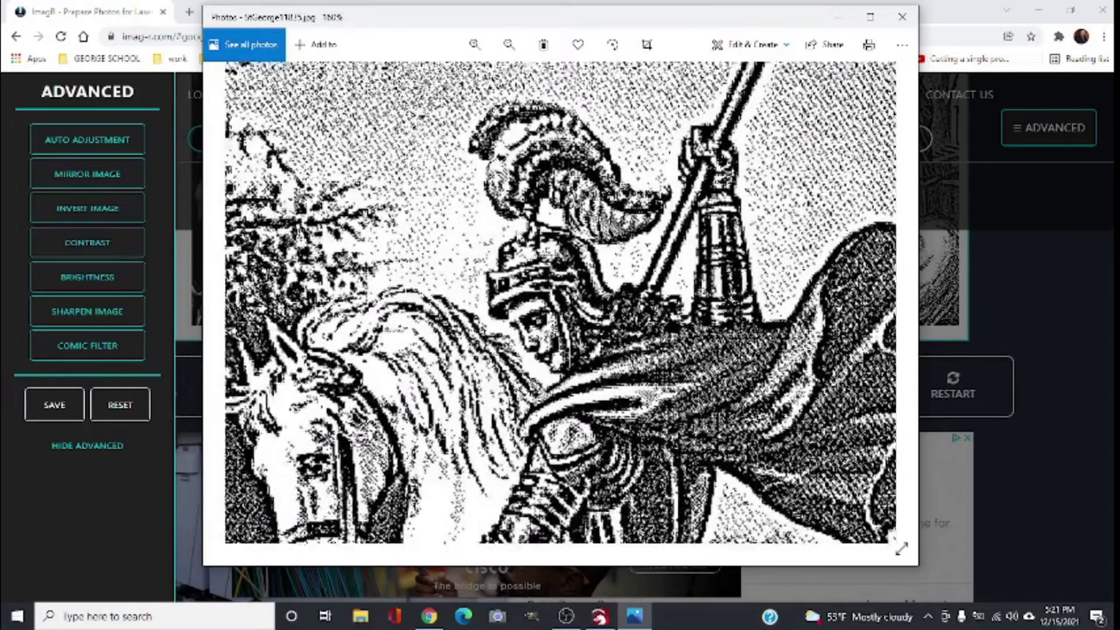
drag(501, 119, 583, 152)
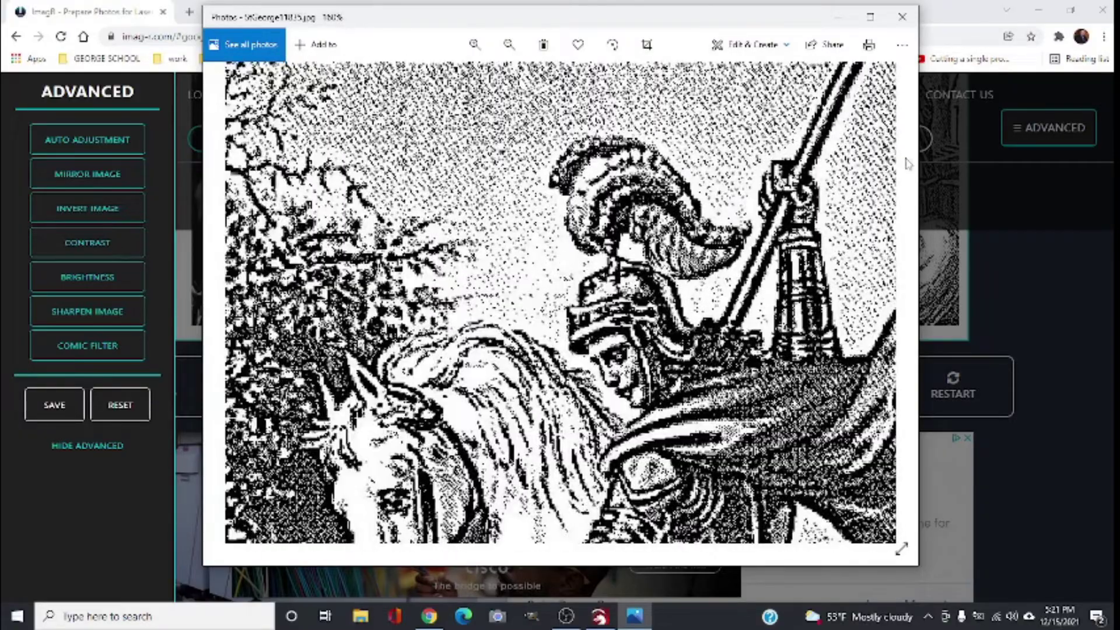
scroll(682, 143, down, 5)
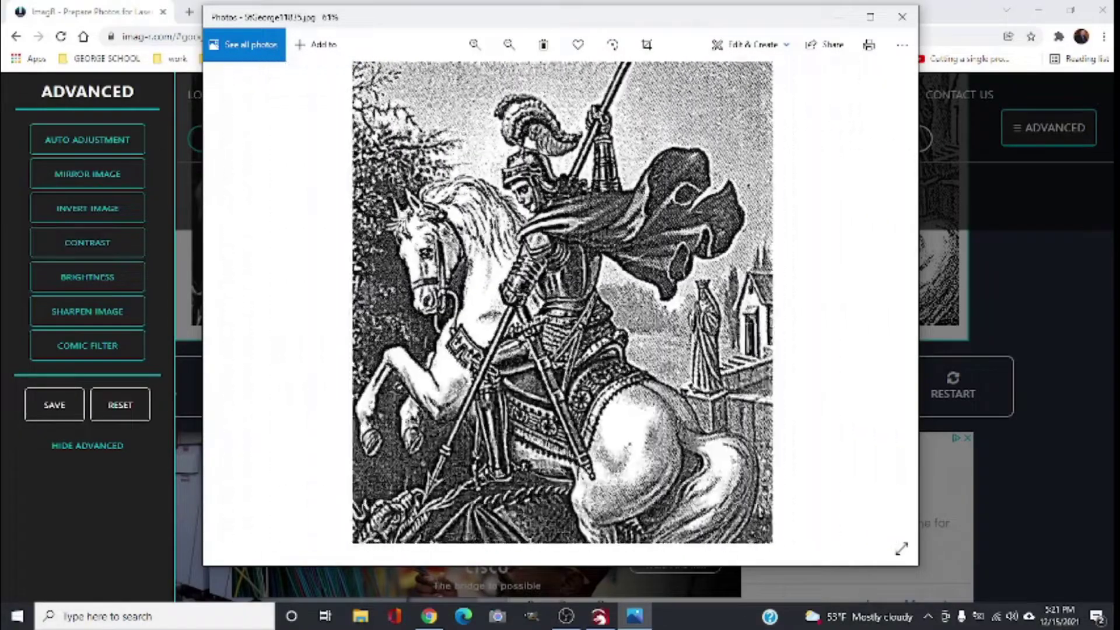
click(896, 21)
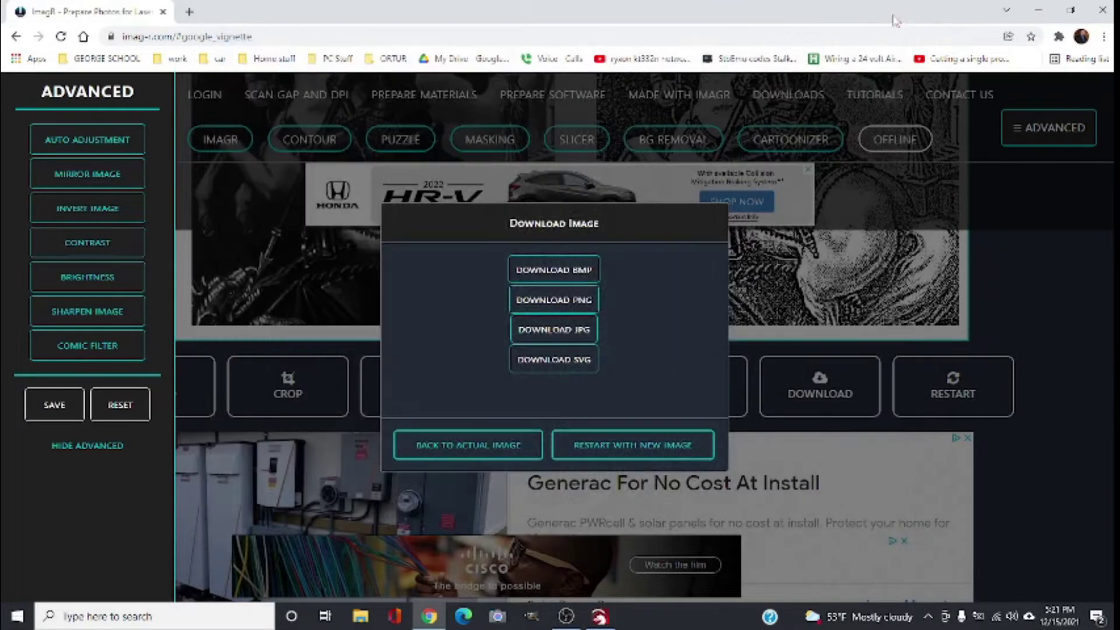
Step: Switch to LightBurn and pan and zoom to view the St. George image in its frame
click(602, 619)
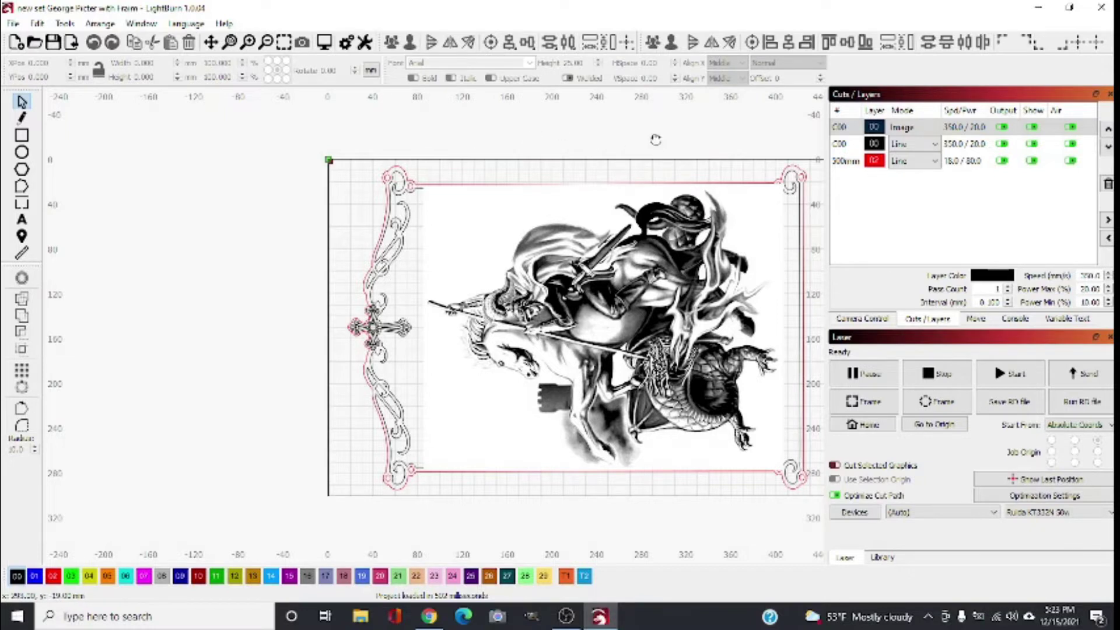
drag(656, 140, 429, 137)
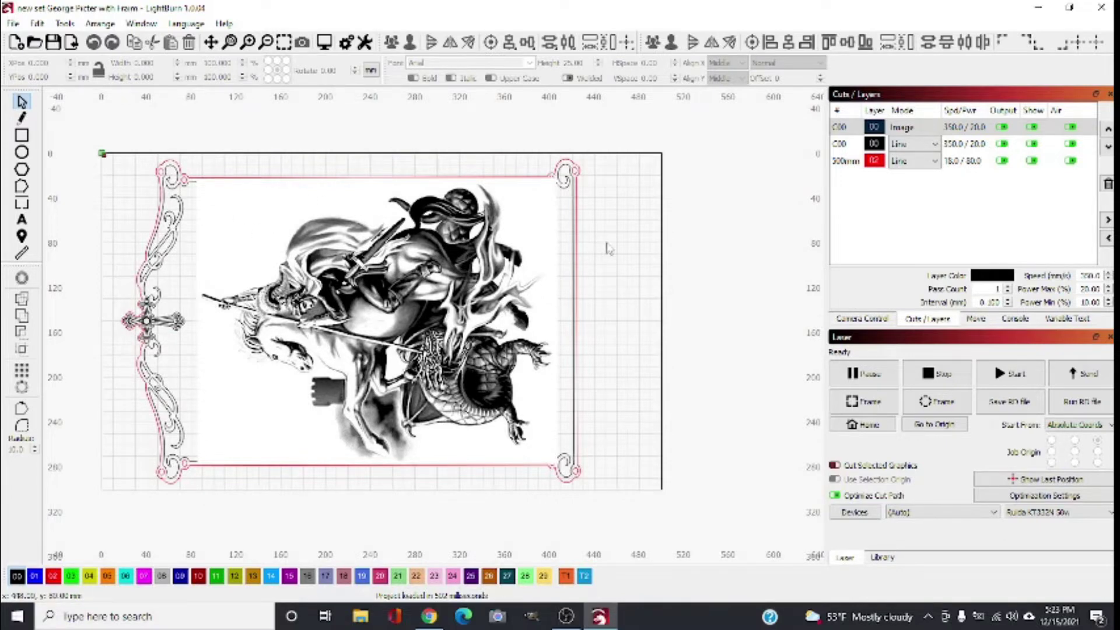
scroll(652, 235, up, 2)
scroll(652, 234, down, 3)
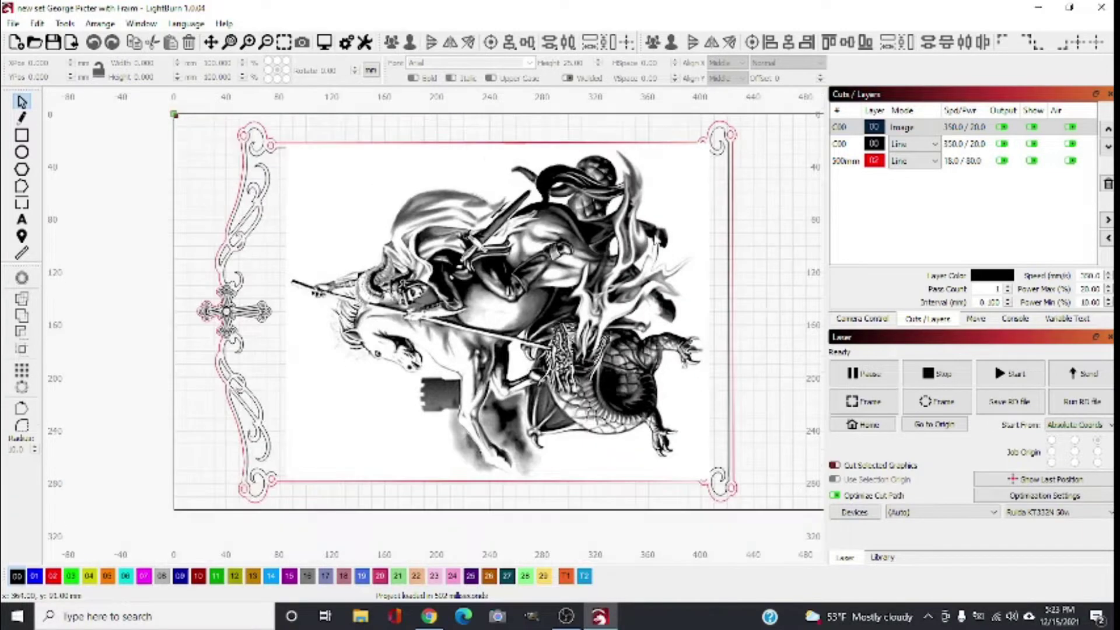
scroll(721, 228, up, 2)
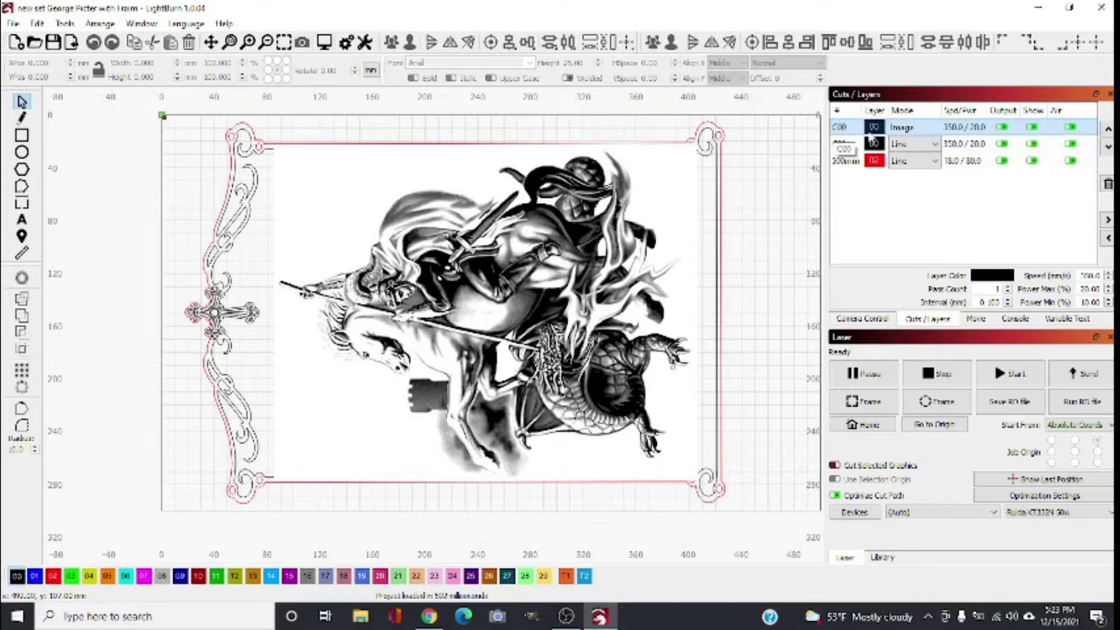
click(1001, 126)
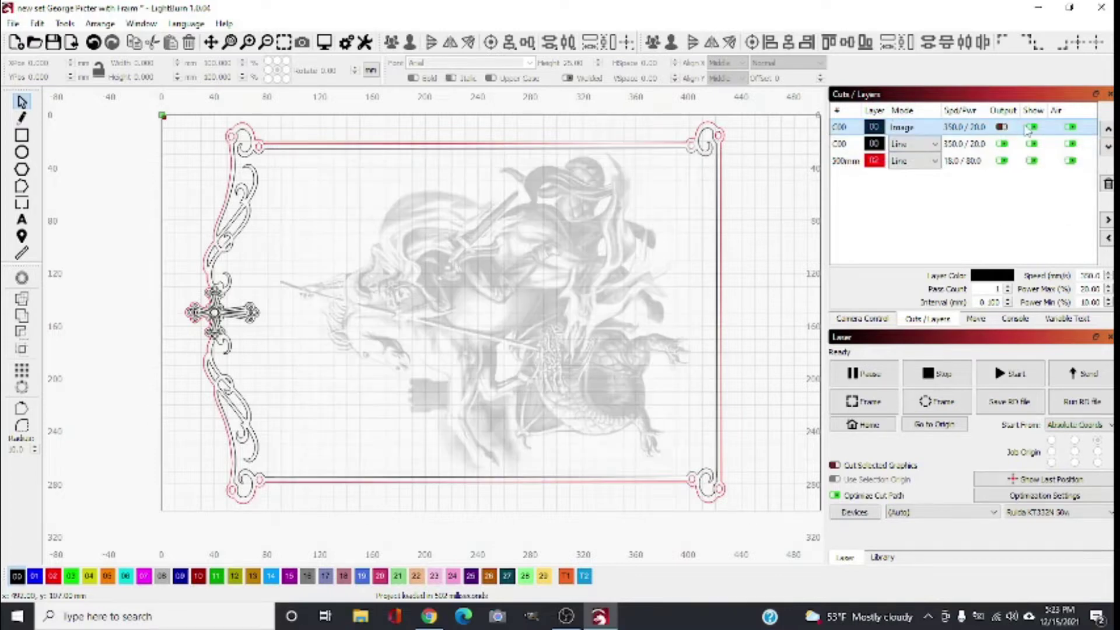
click(1031, 127)
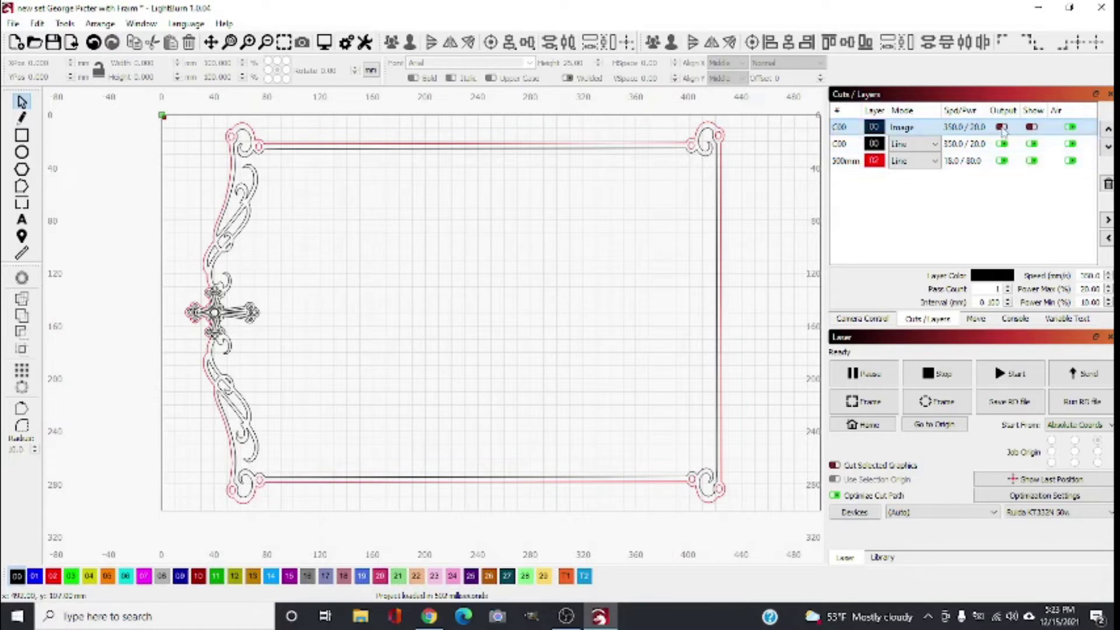
click(1031, 127)
click(1001, 127)
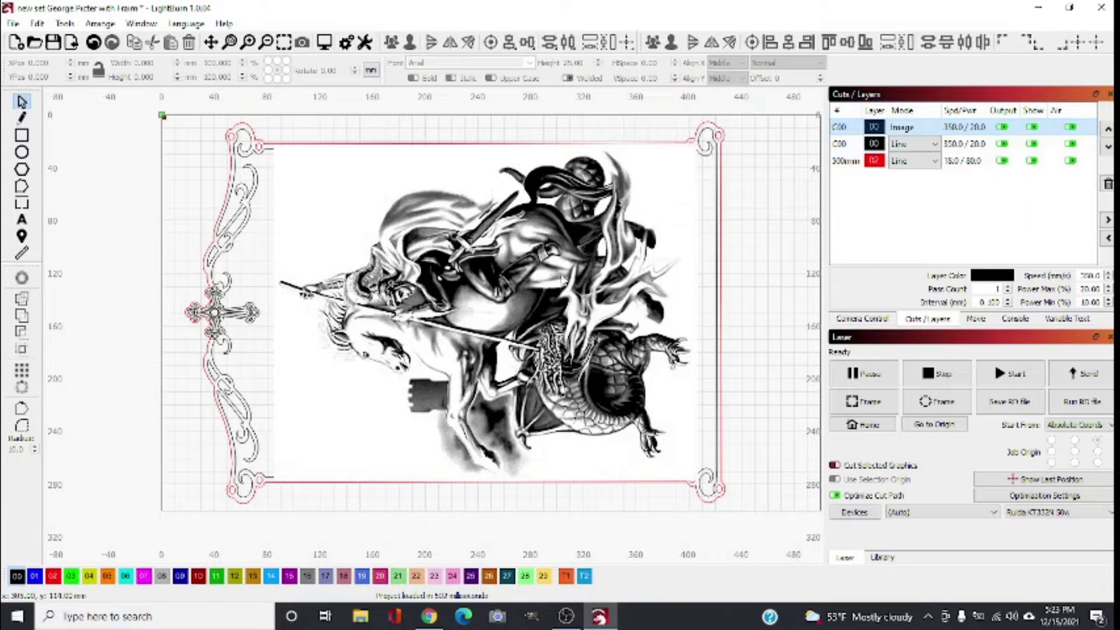
click(1003, 129)
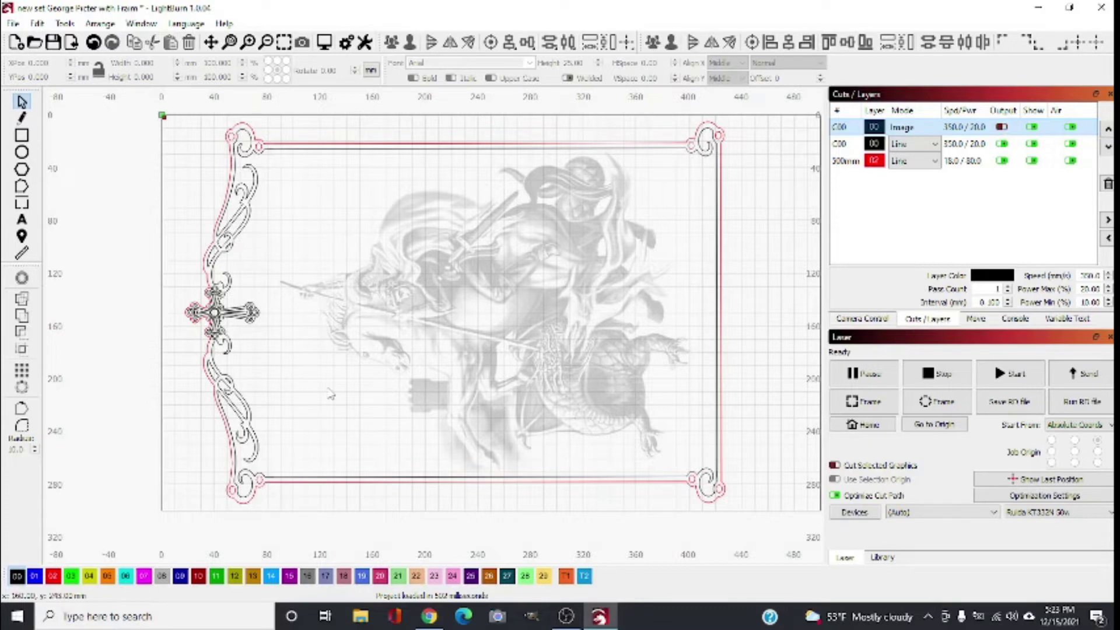
click(1002, 127)
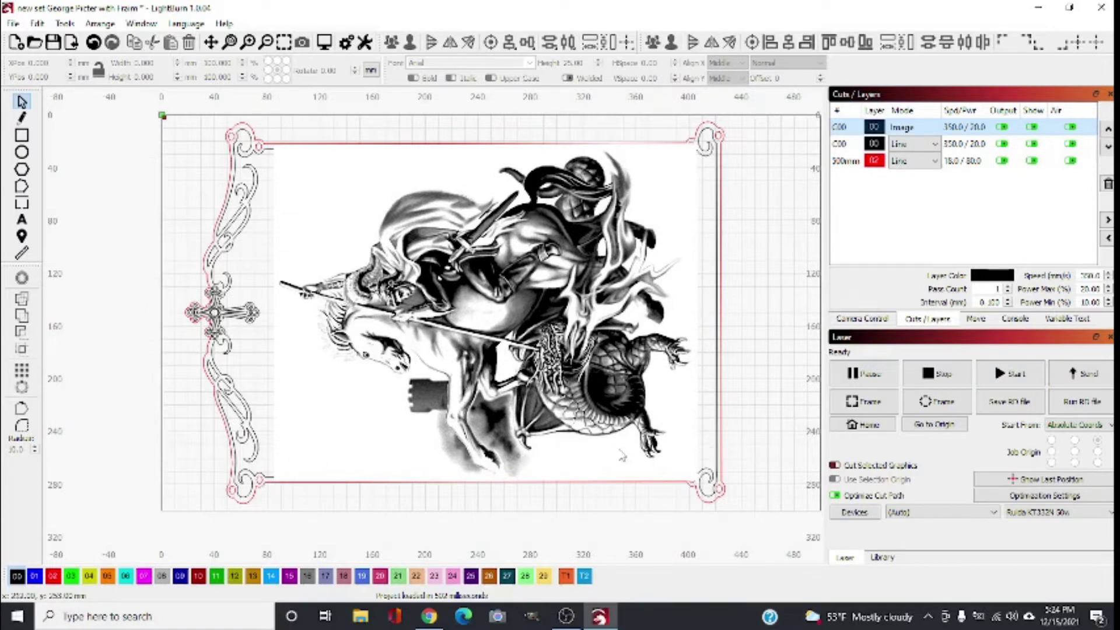
Step: Preview the job, lower the Image layer's scan angle, and preview the result again
click(325, 43)
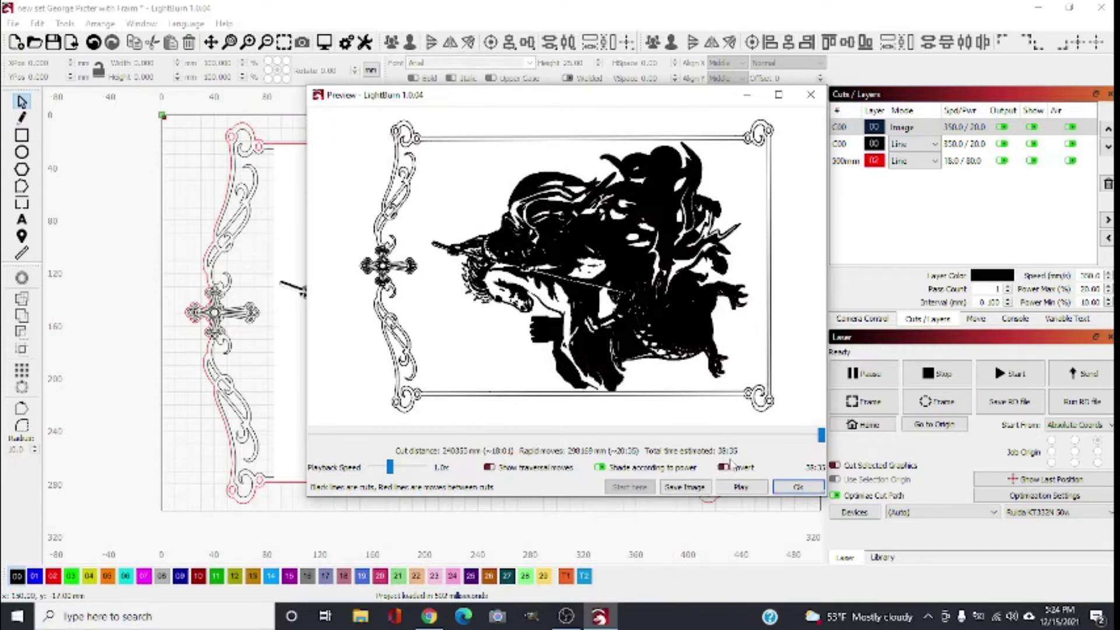
click(789, 488)
double_click(839, 128)
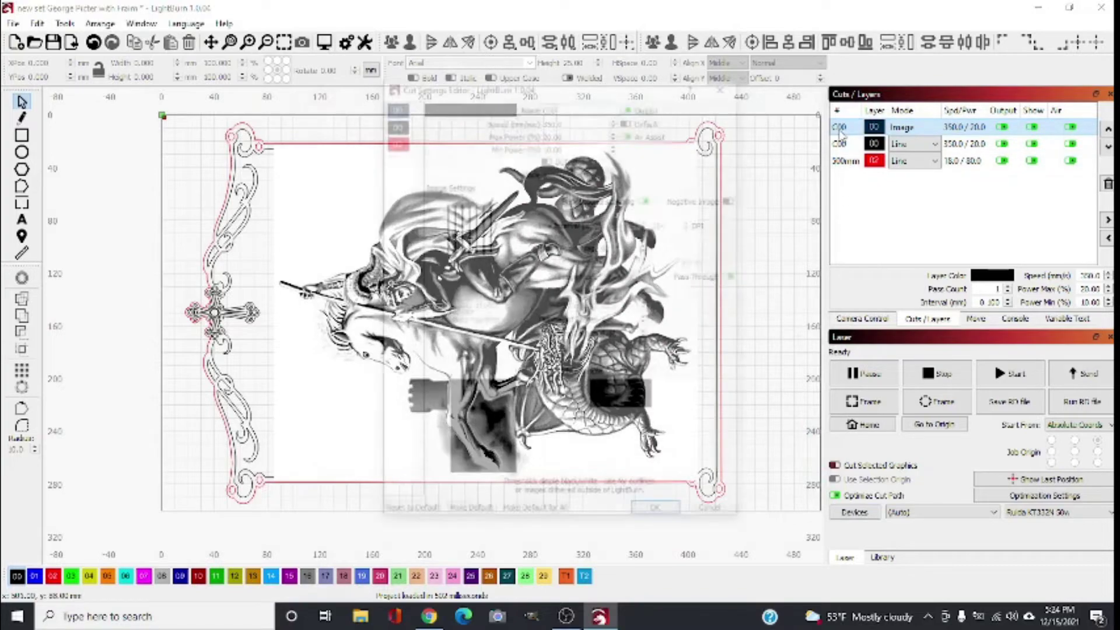
click(646, 250)
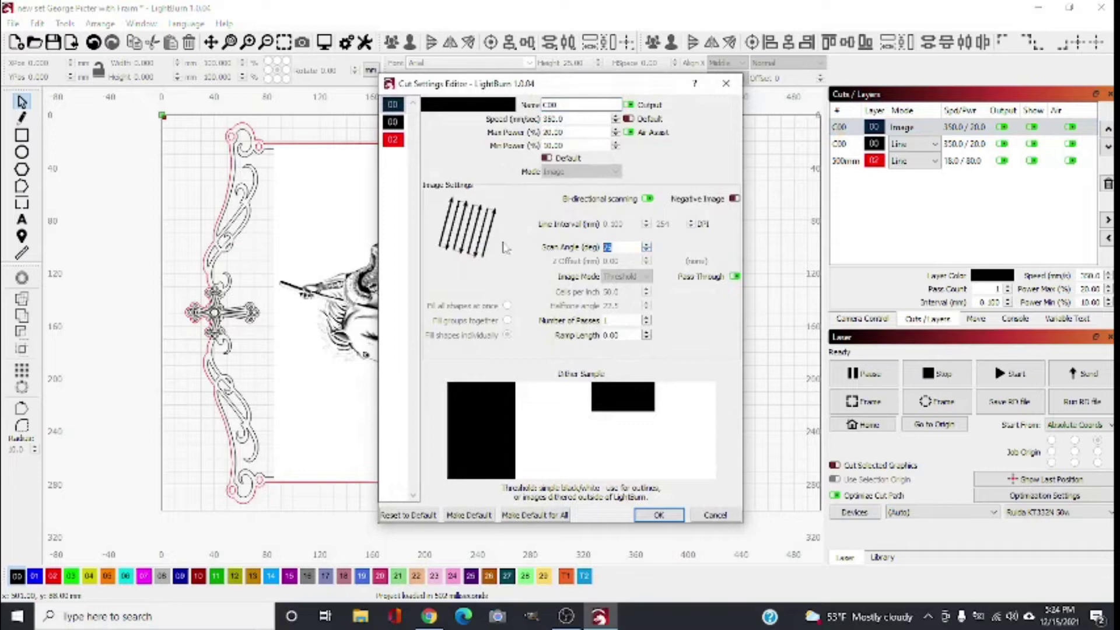
click(659, 514)
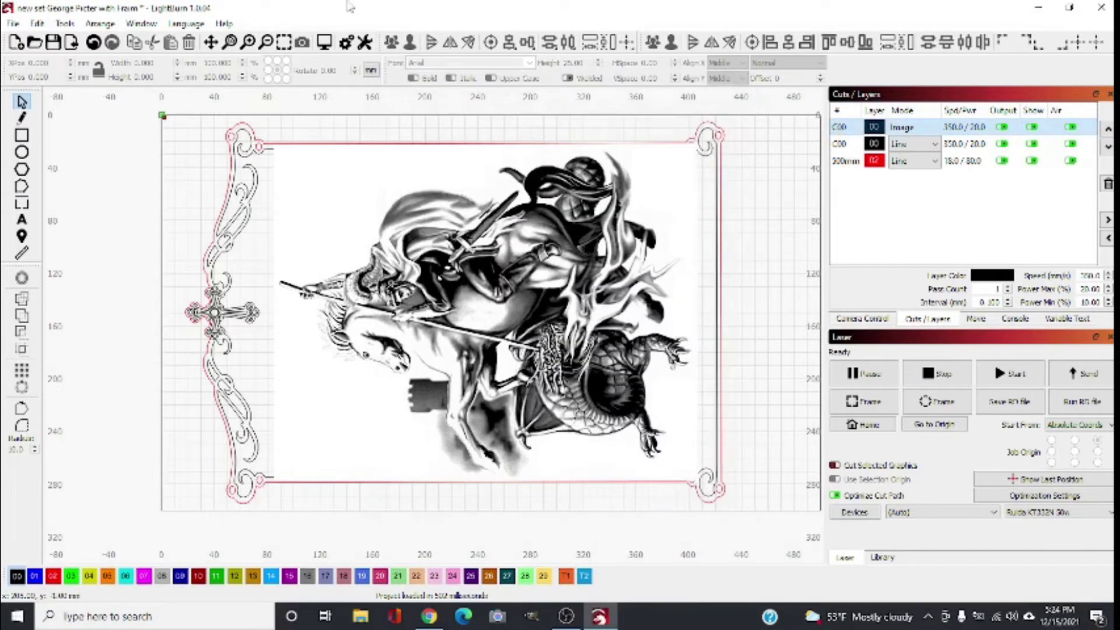
click(324, 42)
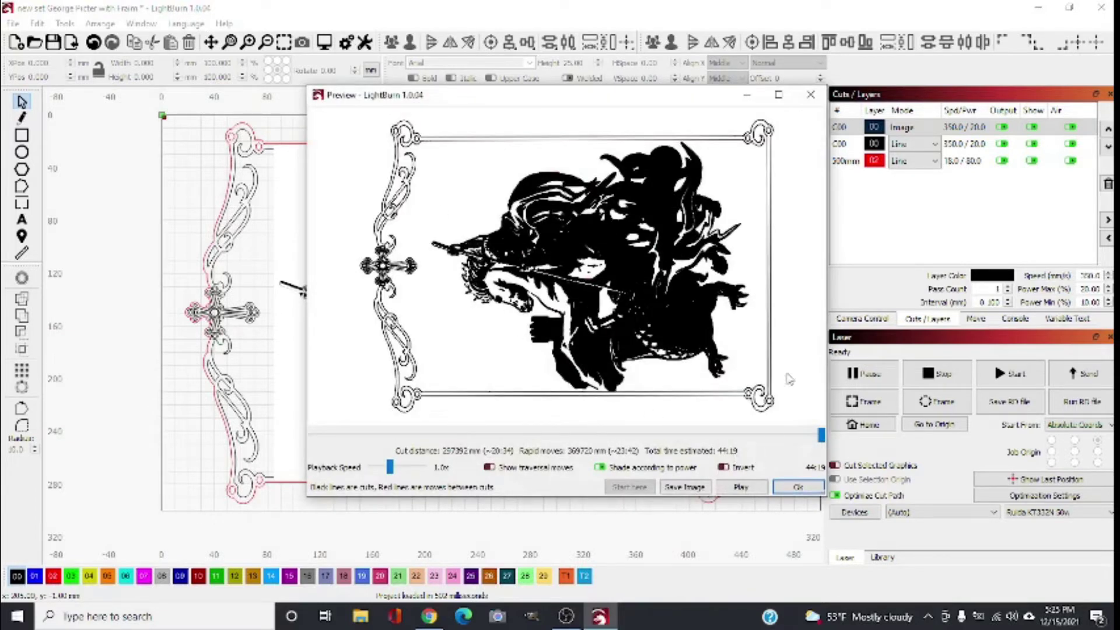
click(798, 487)
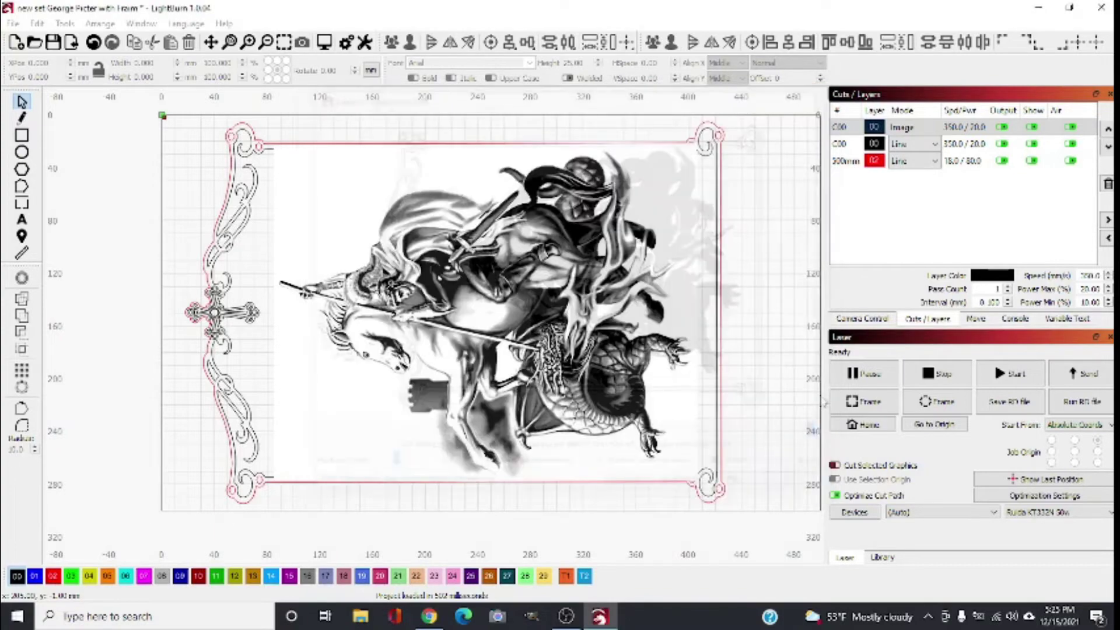
Step: Inspect the frame Line layer's common and advanced settings, closing without changes
click(840, 144)
double_click(839, 144)
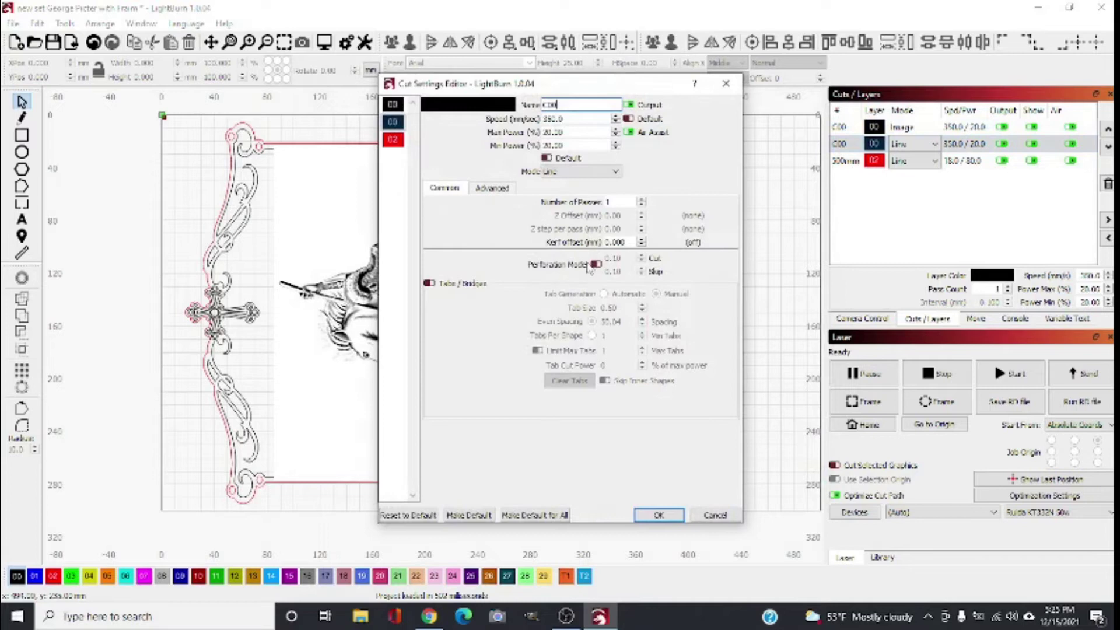
click(512, 193)
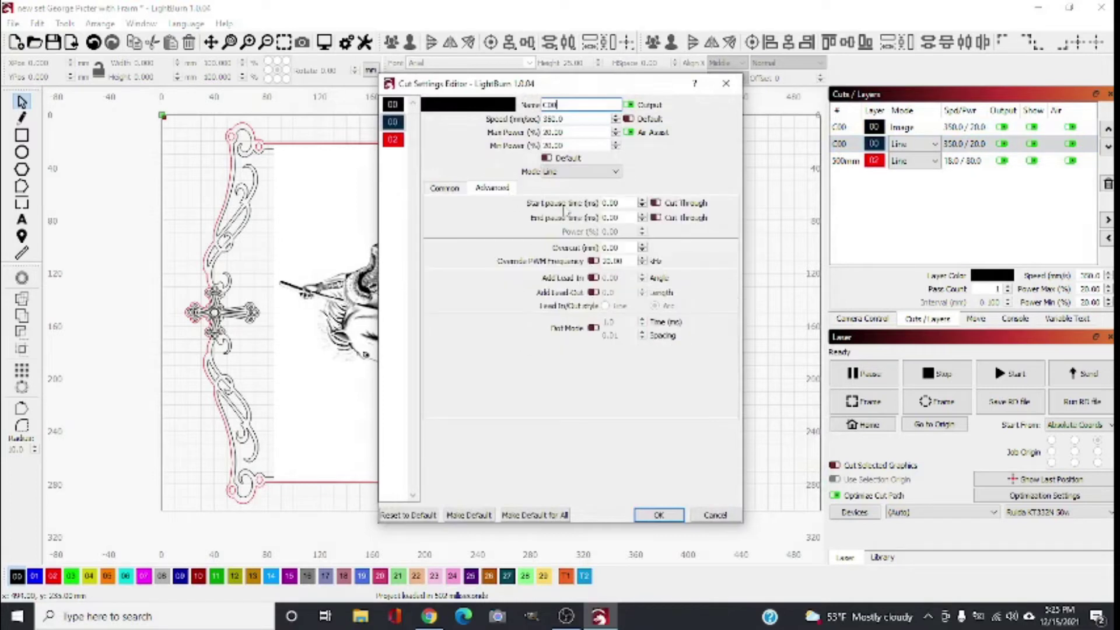
click(446, 187)
click(726, 84)
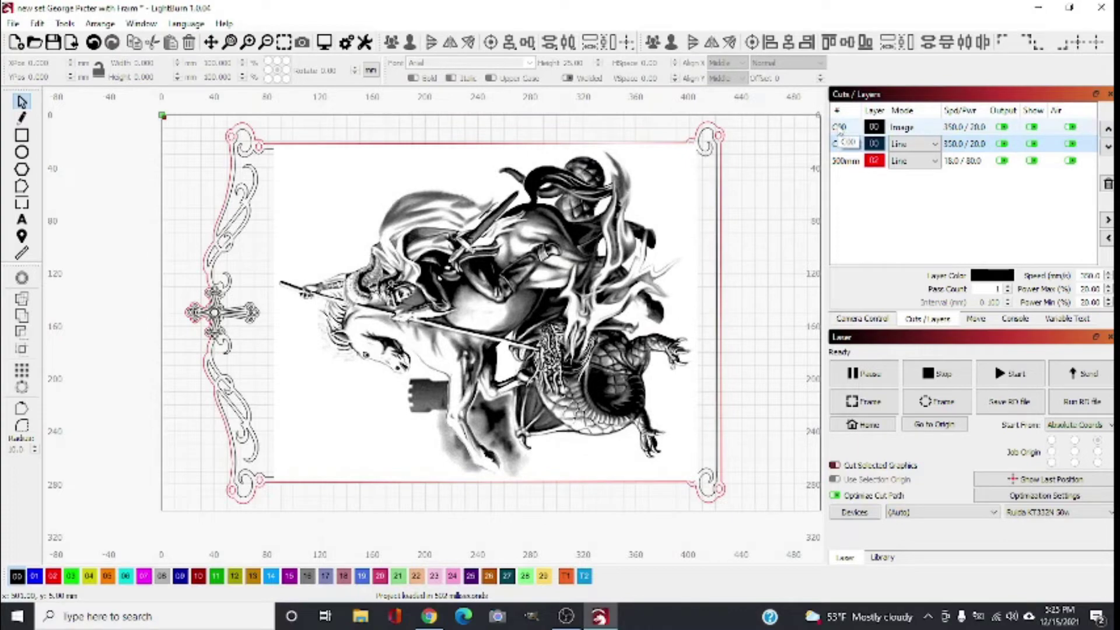
Step: Set the Image layer's Scan Angle to 90 and apply it
double_click(838, 130)
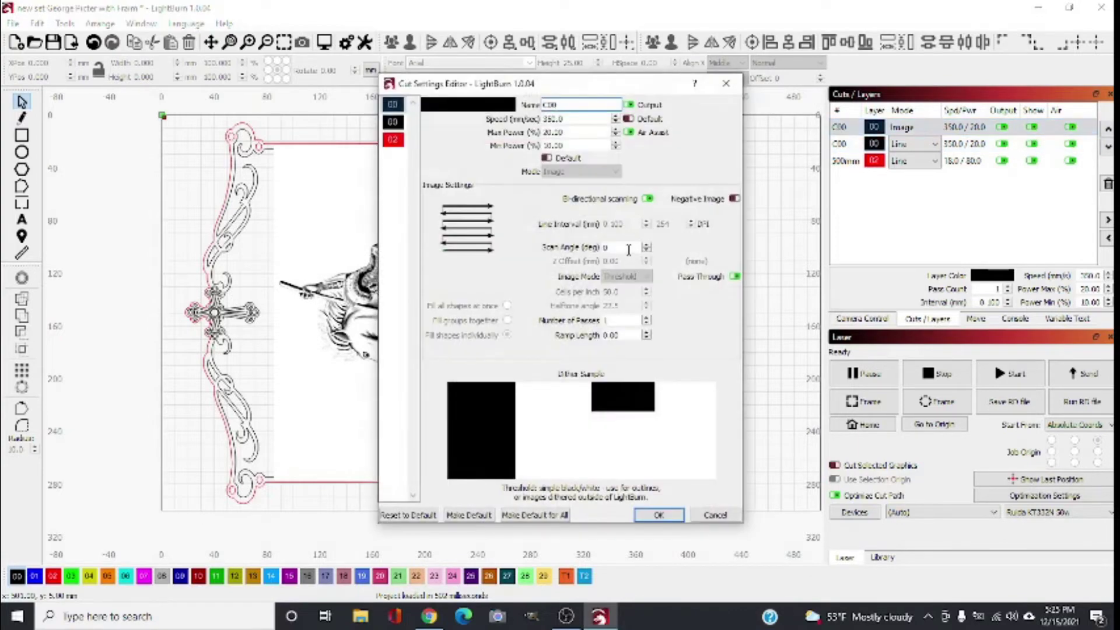
text(90)
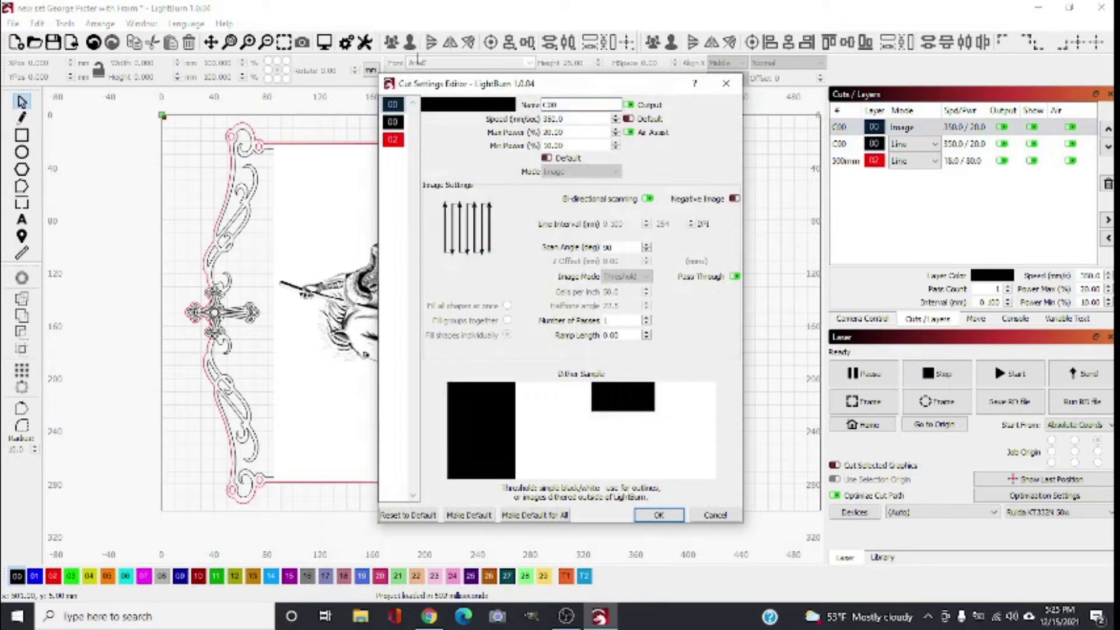
click(660, 516)
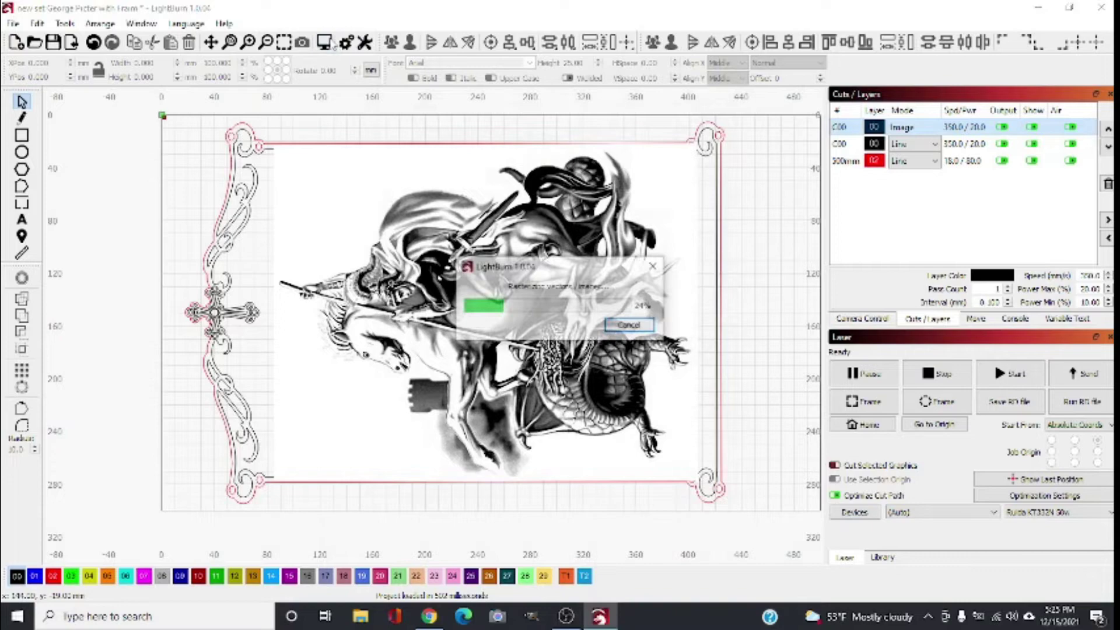
key(alt+p)
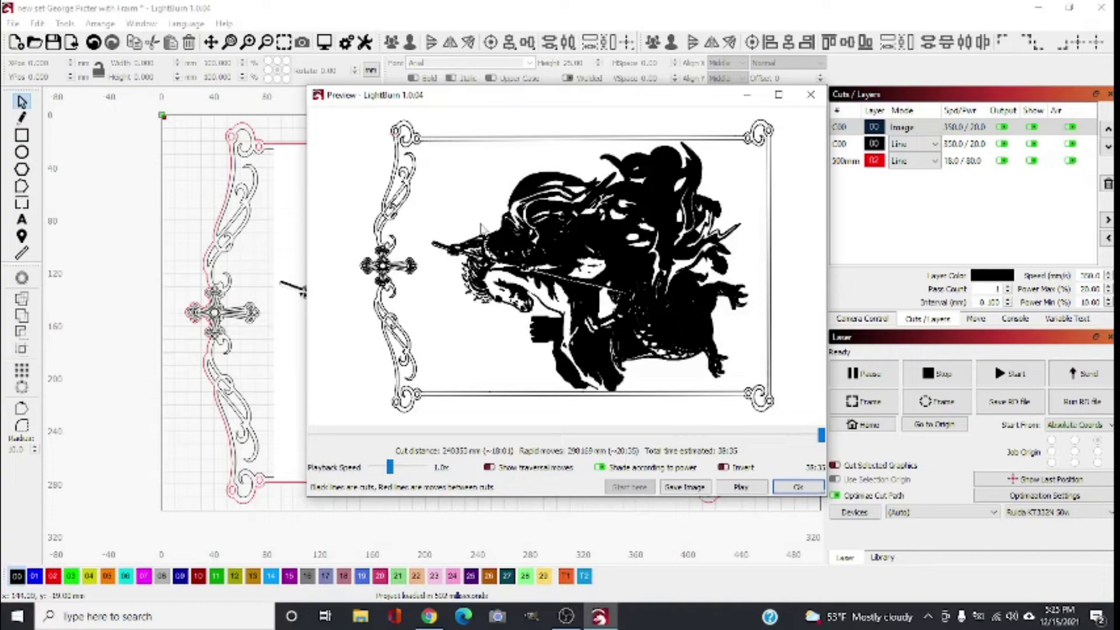
scroll(482, 227, up, 10)
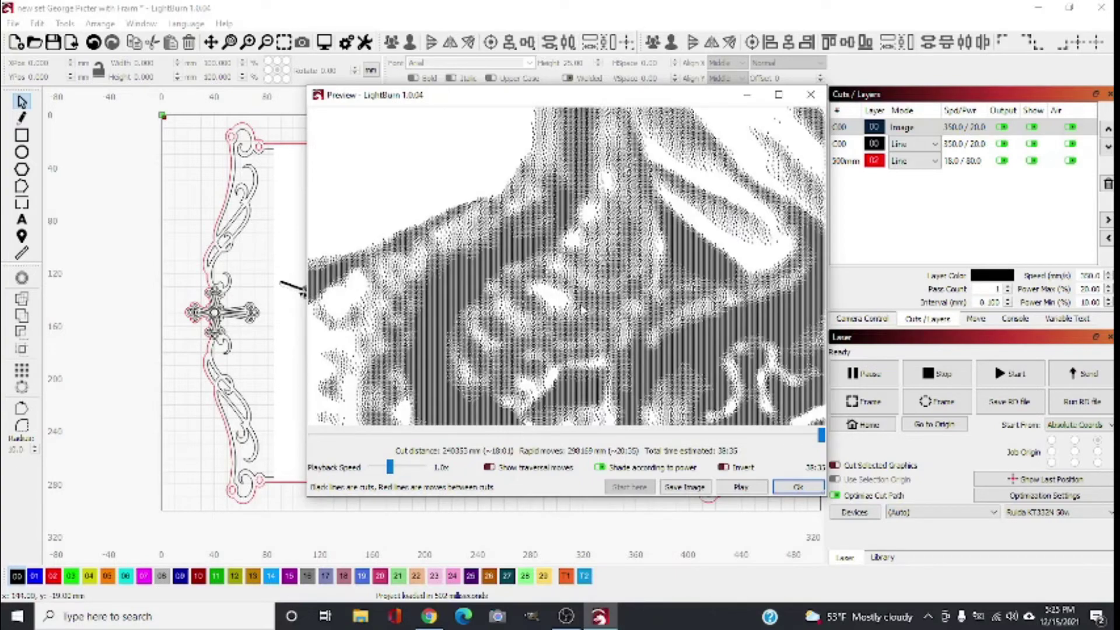
scroll(588, 324, down, 5)
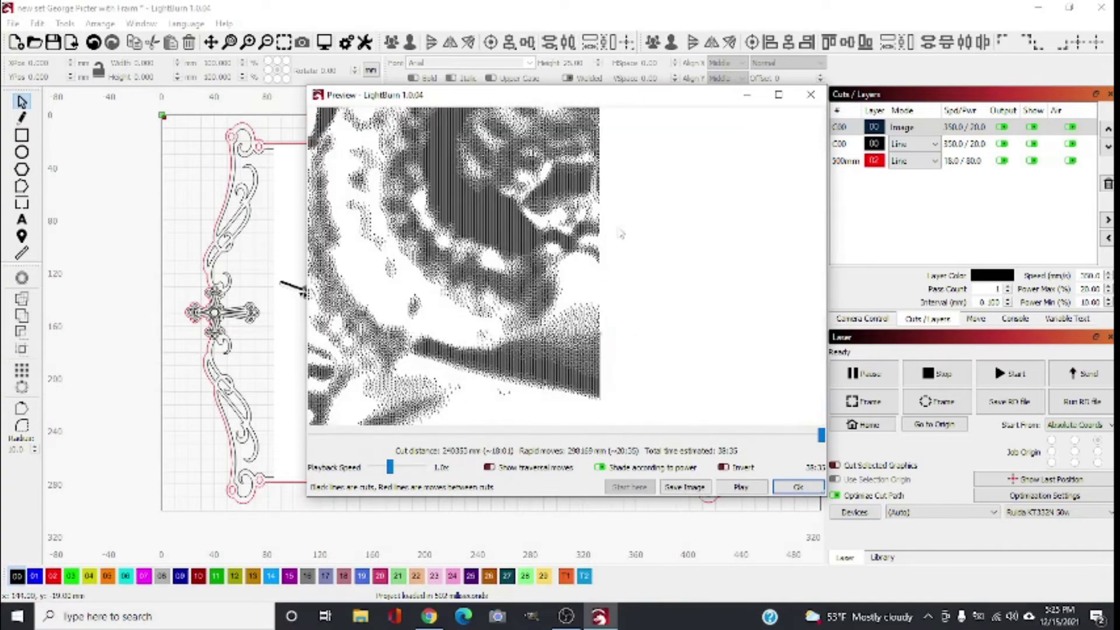
scroll(678, 246, down, 1)
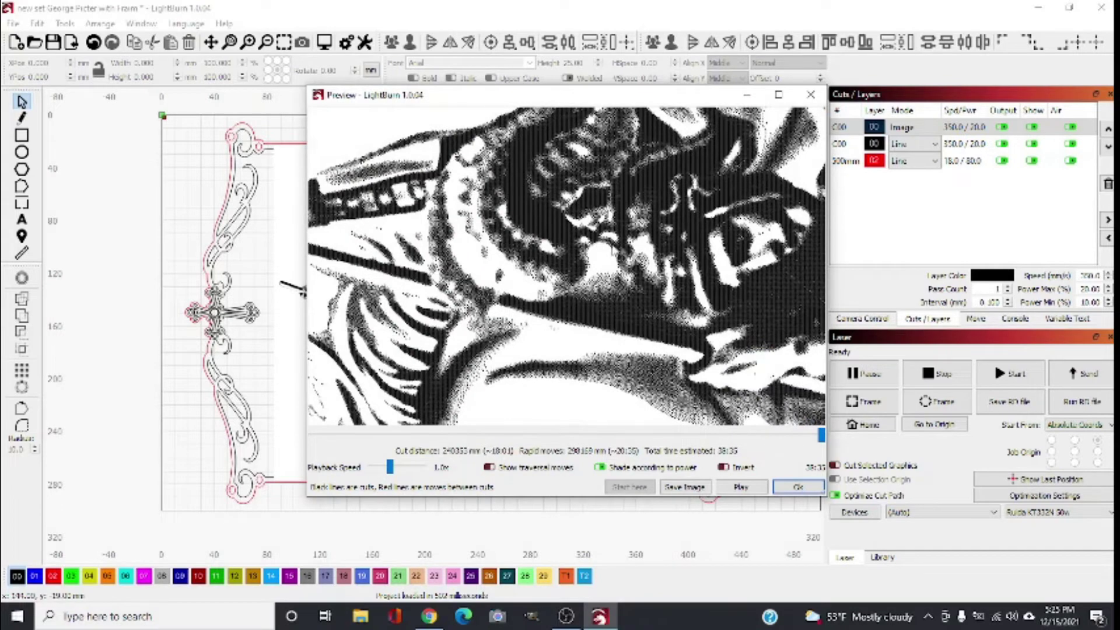
drag(730, 251, 463, 250)
scroll(492, 220, up, 1)
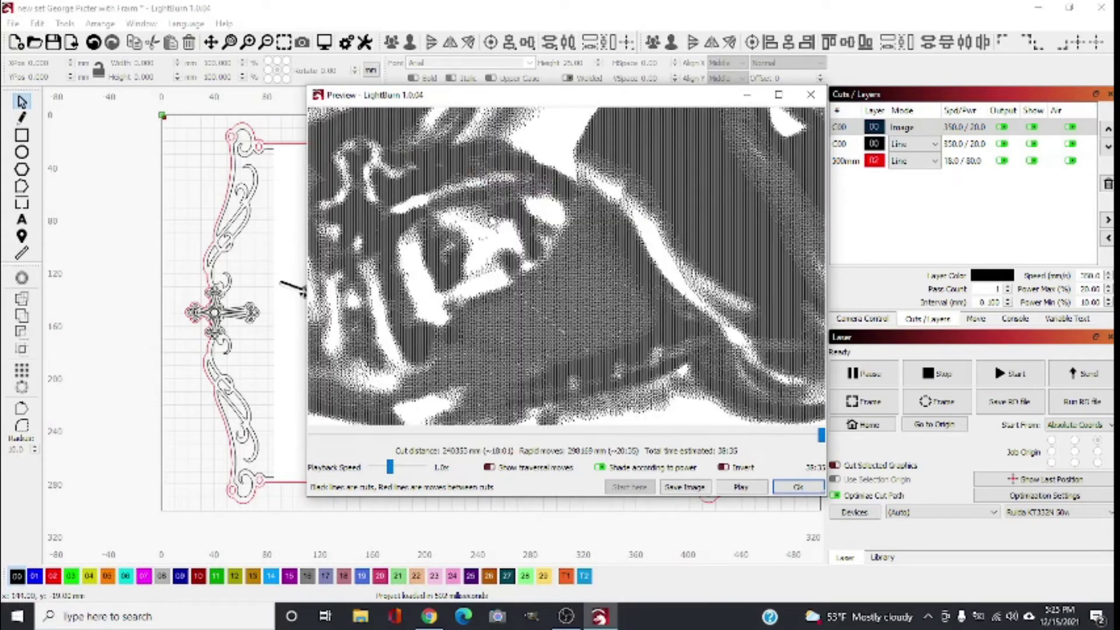
scroll(482, 238, down, 2)
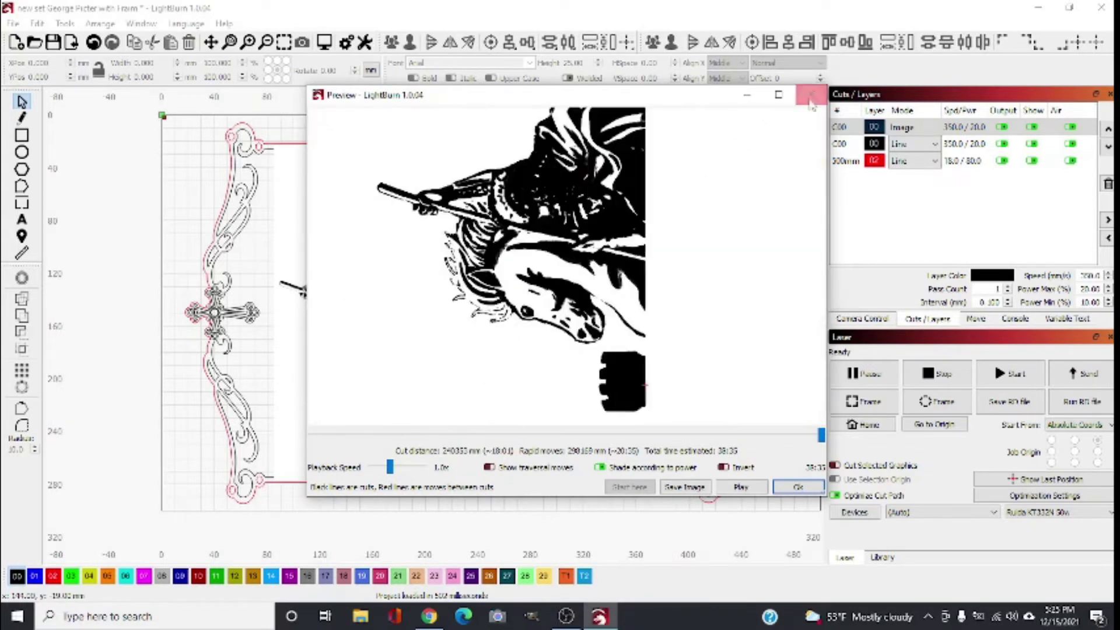
click(798, 486)
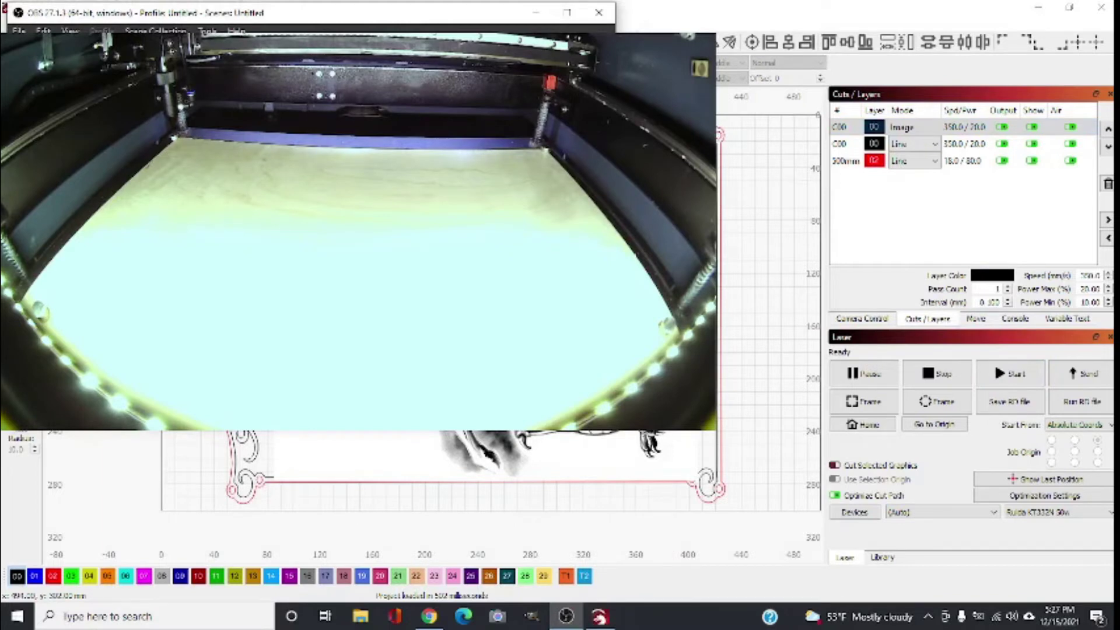
Step: Start the engraving job and watch the laser burn the framed design on the camera feed
click(1021, 379)
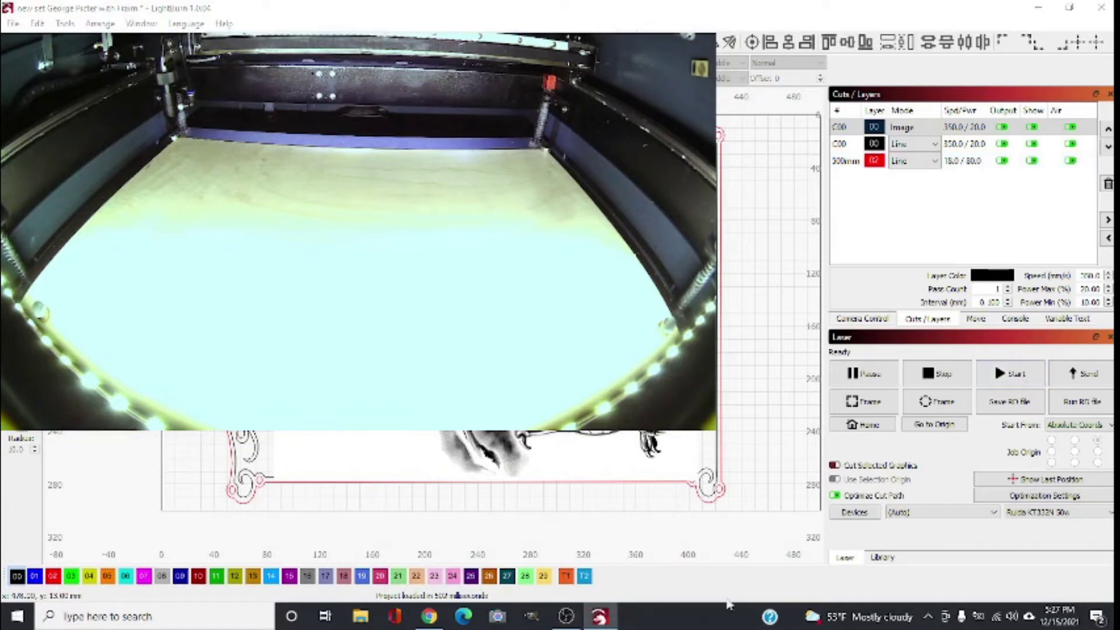
click(567, 617)
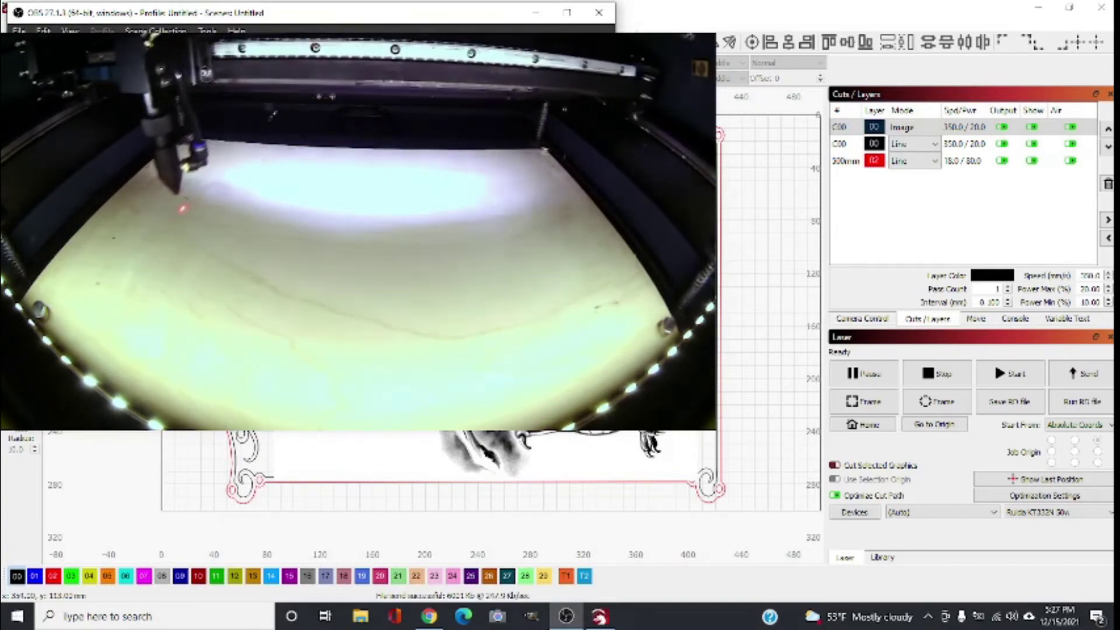
click(839, 144)
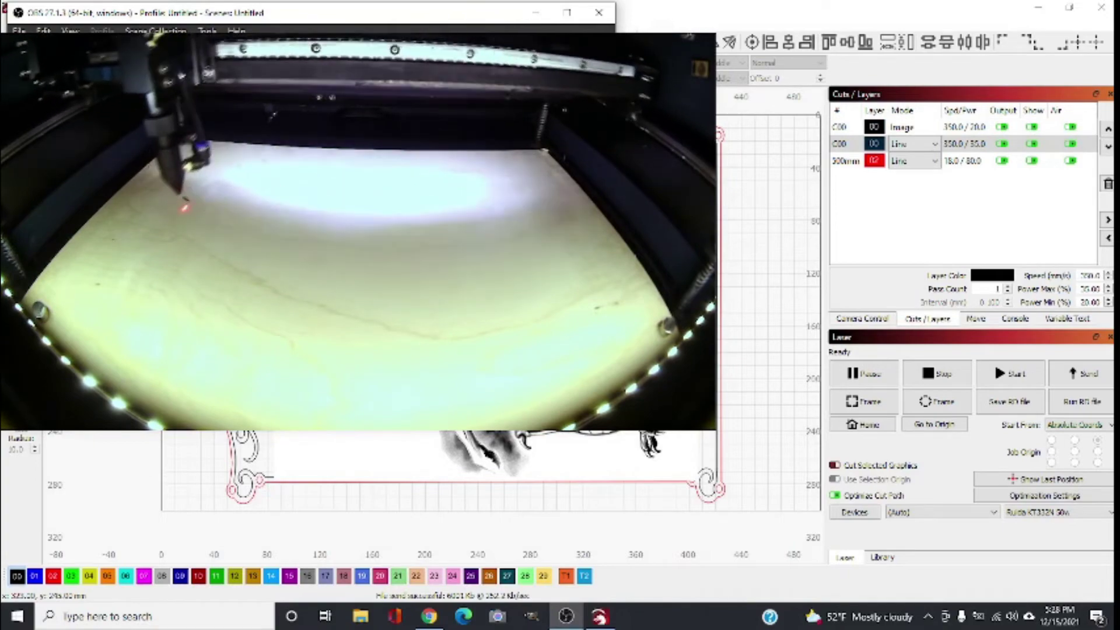